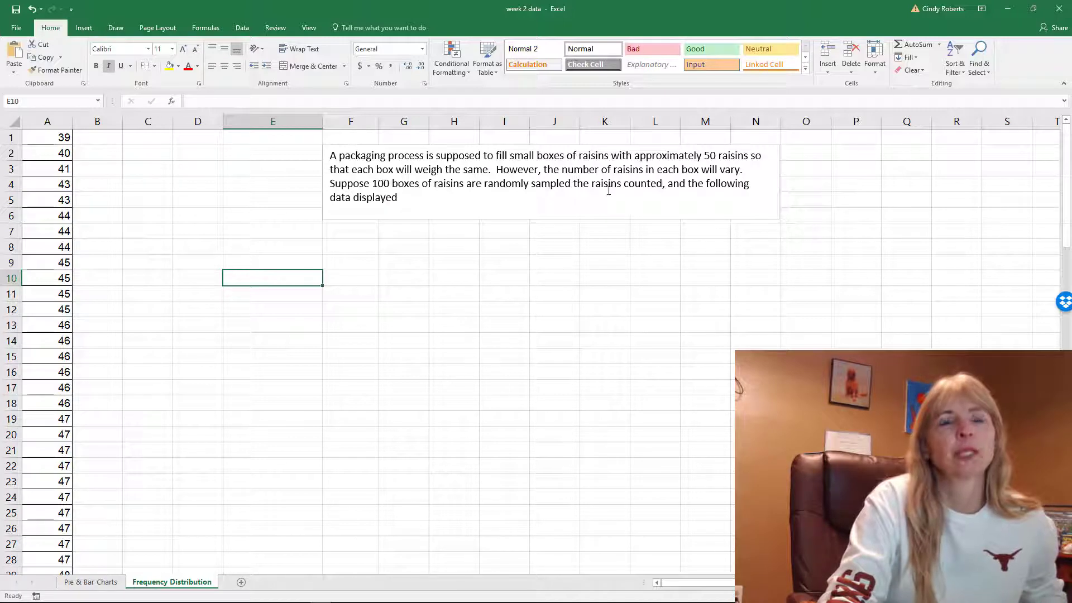
Review the raisin counts from 39 up to 61 and the problem description.
{"action": "left_click", "coordinate": [43, 171]}
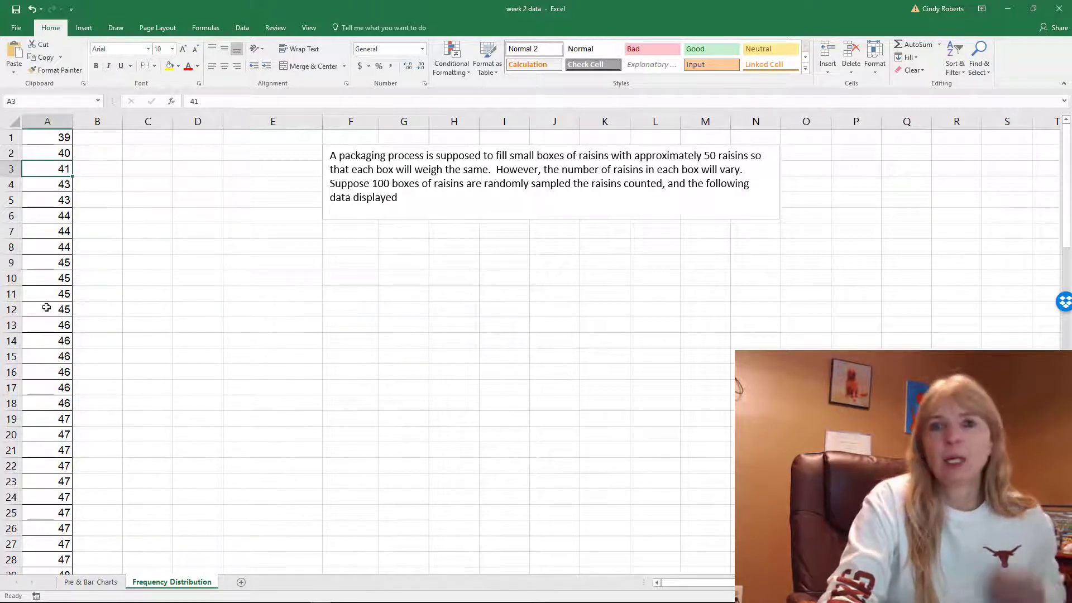
{"action": "left_click", "coordinate": [59, 263]}
{"action": "left_click", "coordinate": [34, 330]}
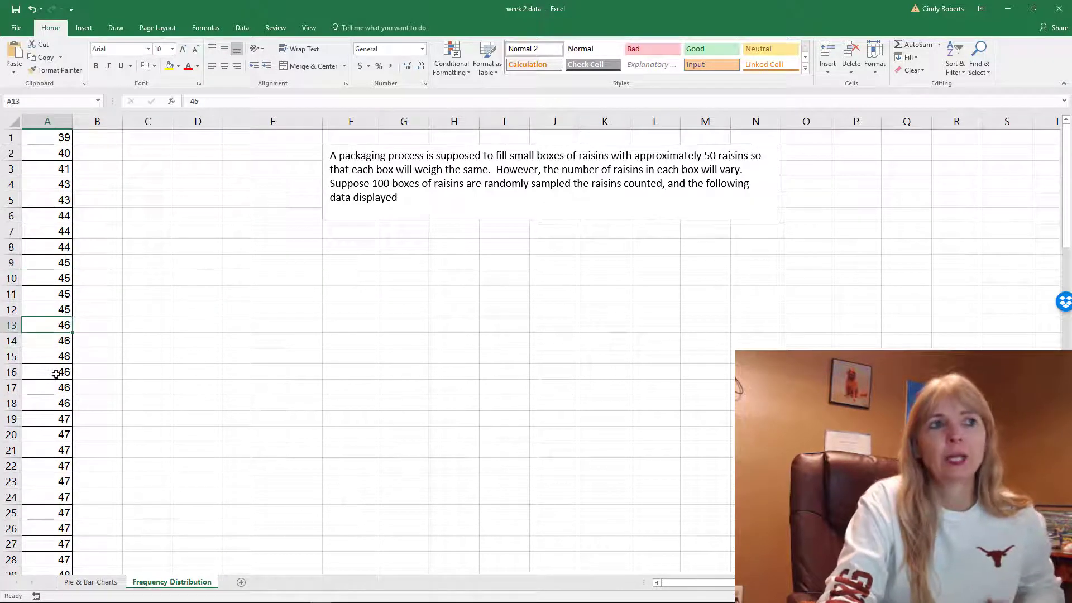
{"action": "left_click", "coordinate": [58, 371]}
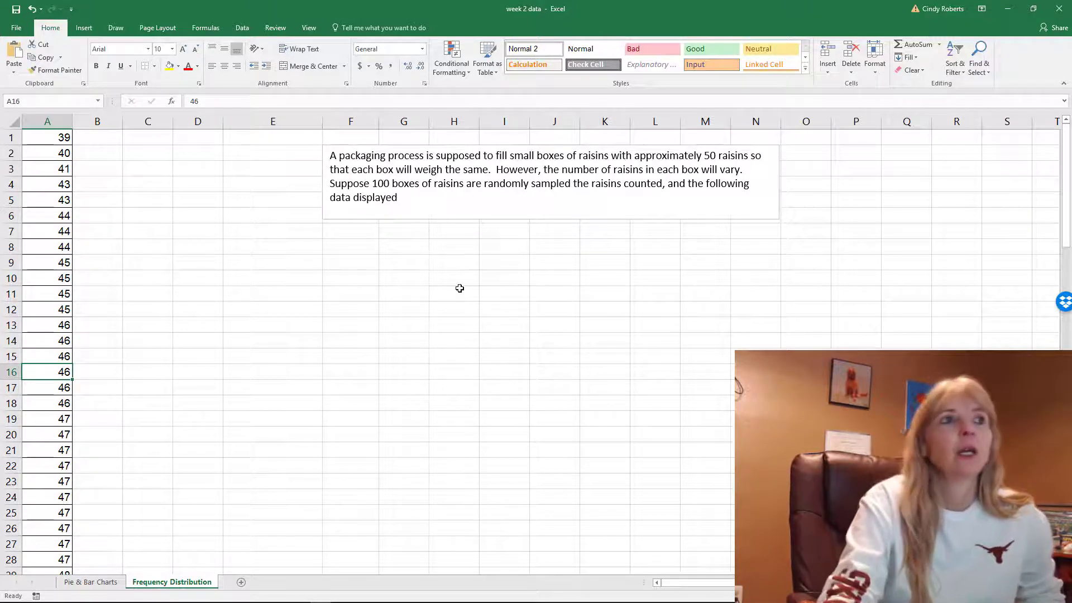
{"action": "left_click", "coordinate": [47, 137]}
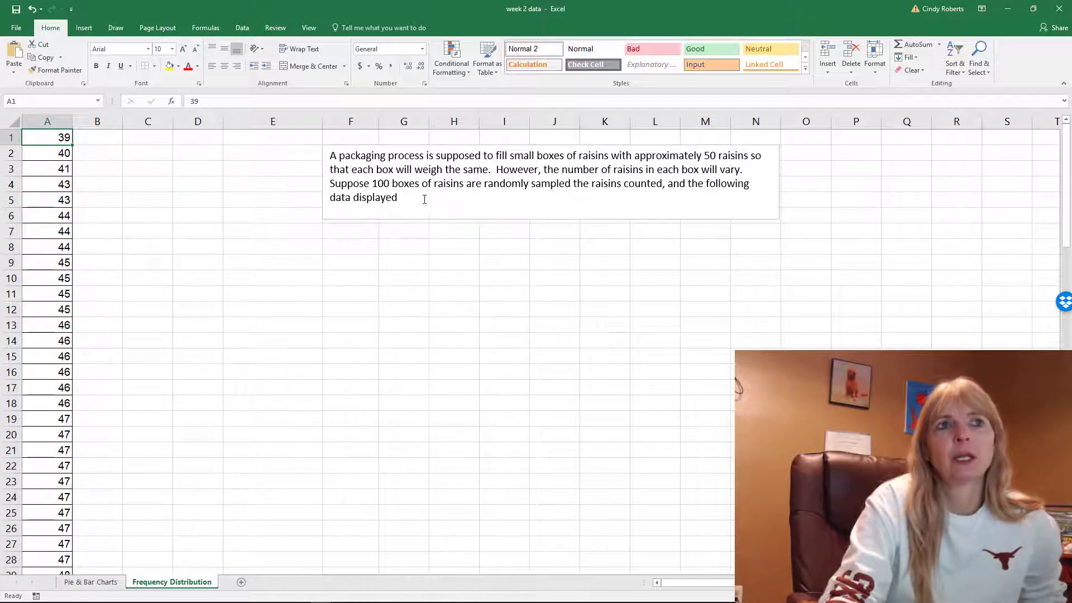
{"action": "left_click", "coordinate": [435, 178]}
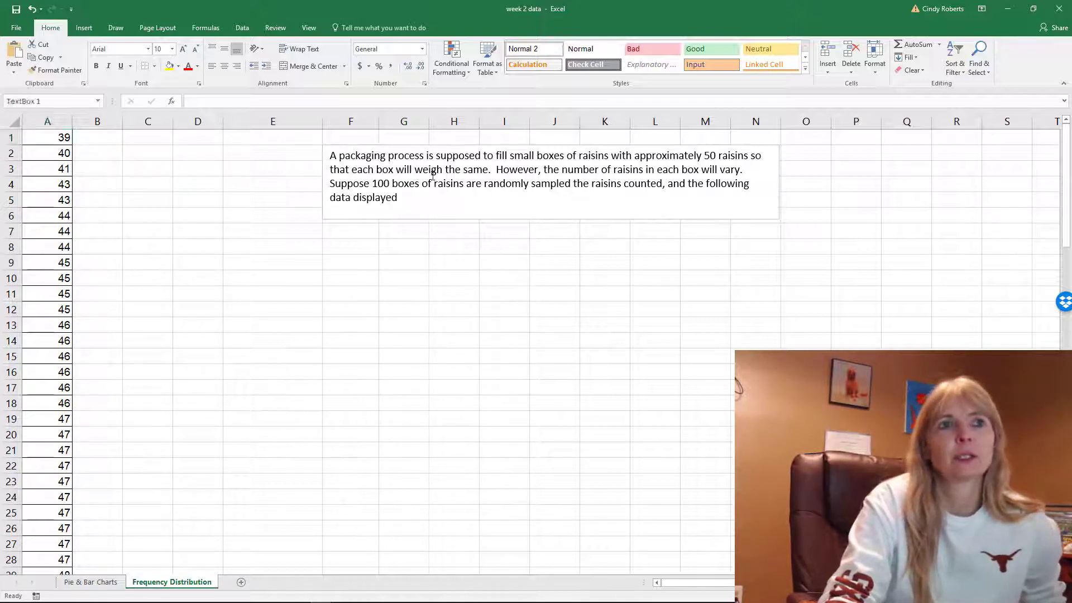
{"action": "double_click", "coordinate": [428, 169]}
{"action": "left_click", "coordinate": [211, 204]}
{"action": "scroll", "coordinate": [71, 510], "scroll_direction": "down", "scroll_amount": 20}
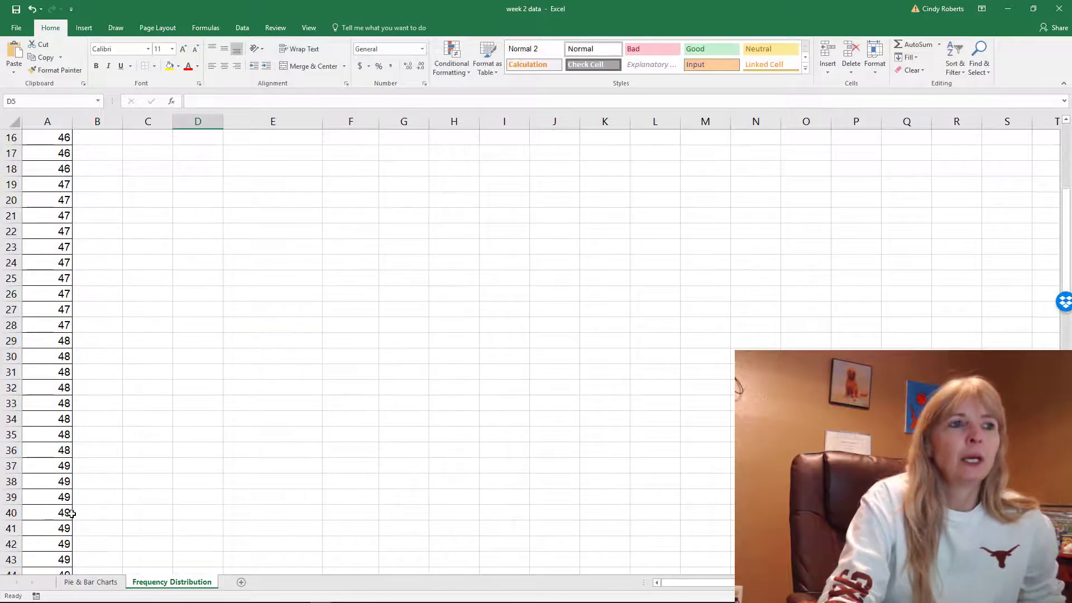
{"action": "left_click", "coordinate": [66, 438]}
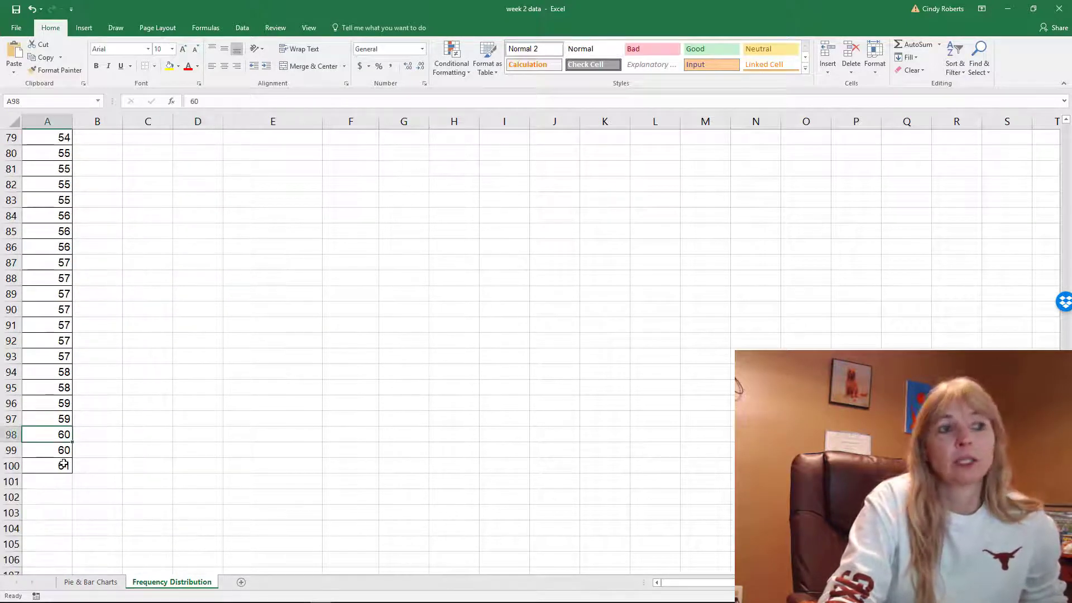
{"action": "left_click", "coordinate": [62, 466]}
{"action": "scroll", "coordinate": [204, 347], "scroll_direction": "up", "scroll_amount": 11}
{"action": "scroll", "coordinate": [240, 313], "scroll_direction": "up", "scroll_amount": 15}
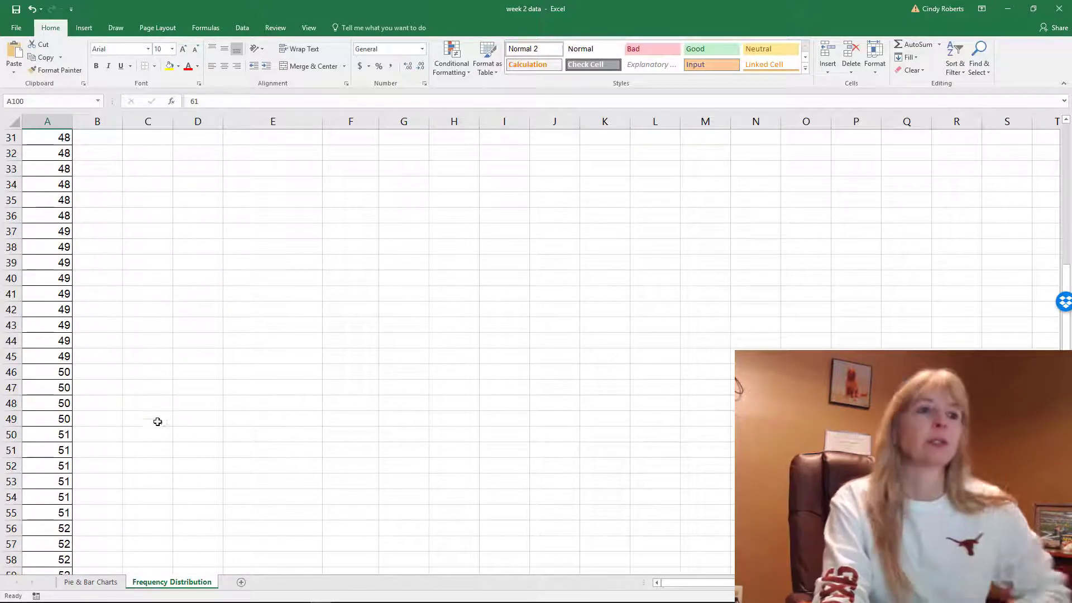
Enter a bold 'Bins' heading in E9.
{"action": "left_click", "coordinate": [222, 263]}
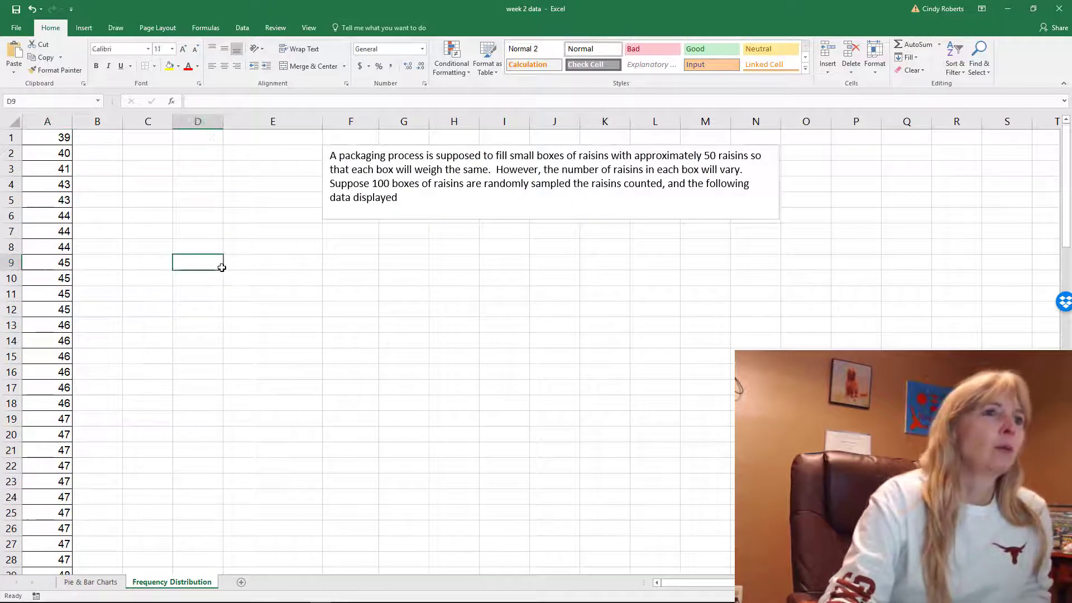
{"action": "left_click", "coordinate": [244, 263]}
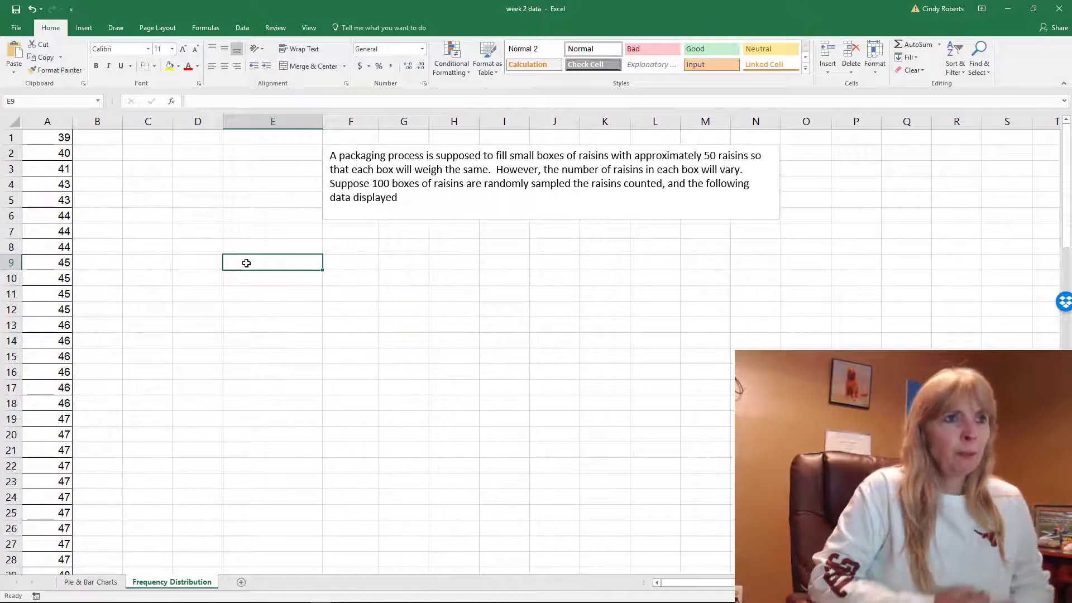
{"action": "key", "text": "ctrl+b"}
{"action": "type", "text": "Bin"}
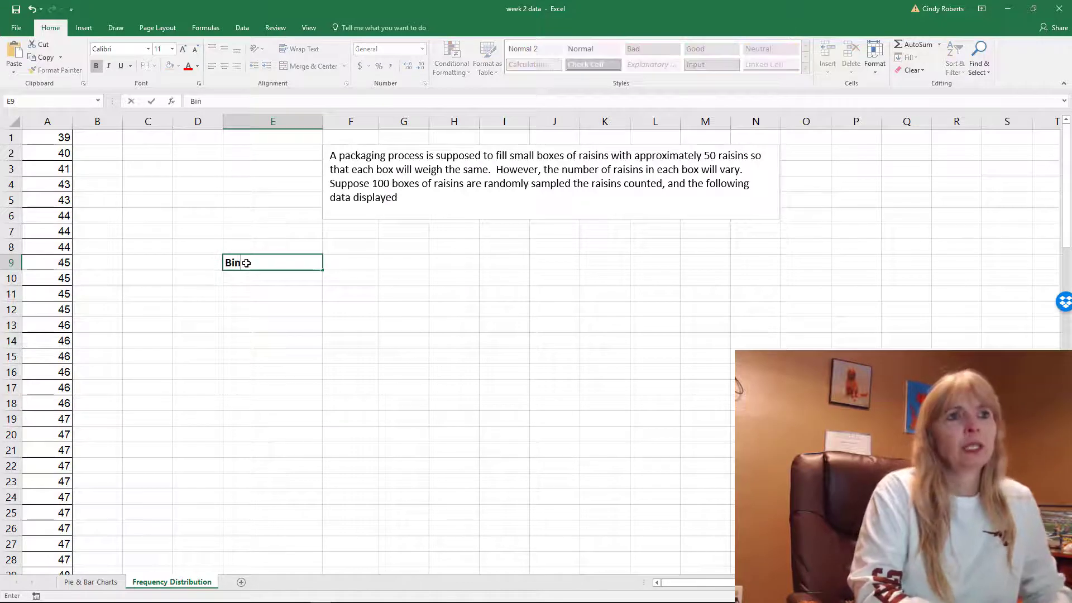
{"action": "type", "text": "s"}
{"action": "key", "text": "Return"}
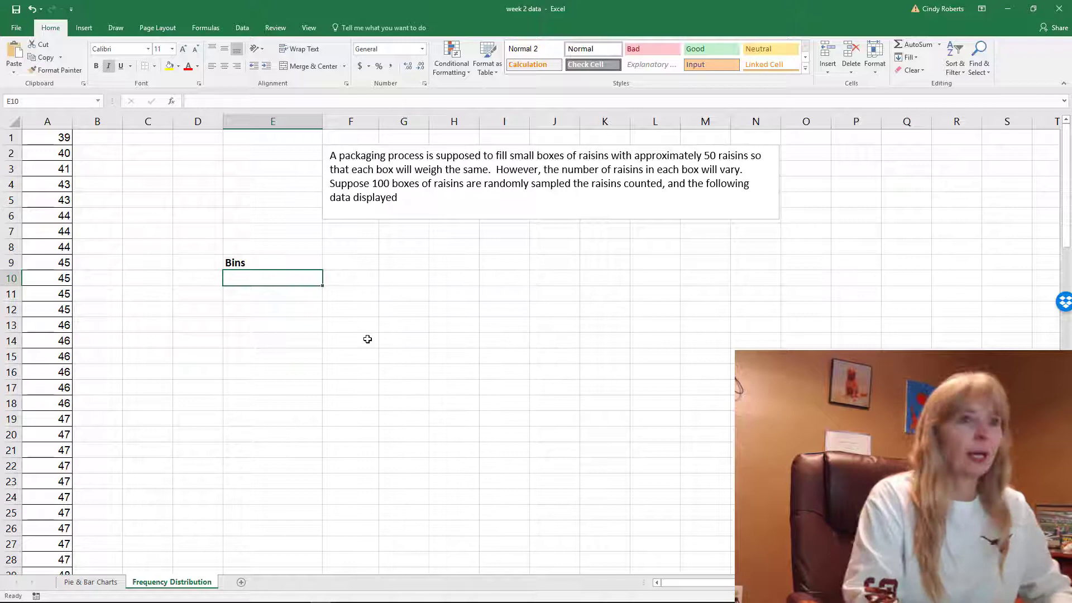
Enter the first bin limits 39 and 41 in E10:F10.
{"action": "type", "text": "39"}
{"action": "key", "text": "Tab"}
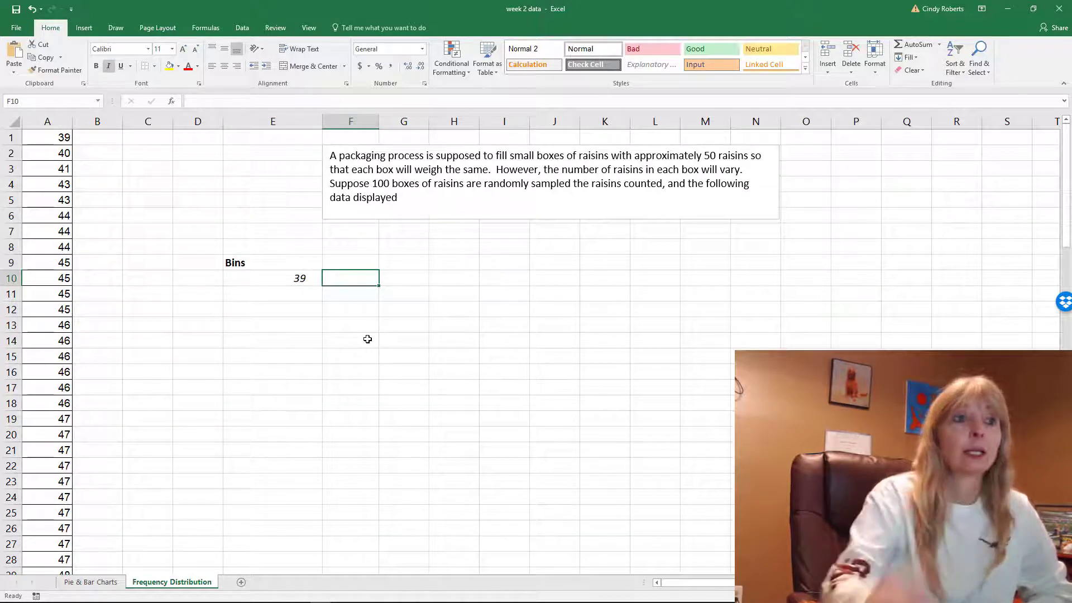
{"action": "left_click", "coordinate": [300, 275]}
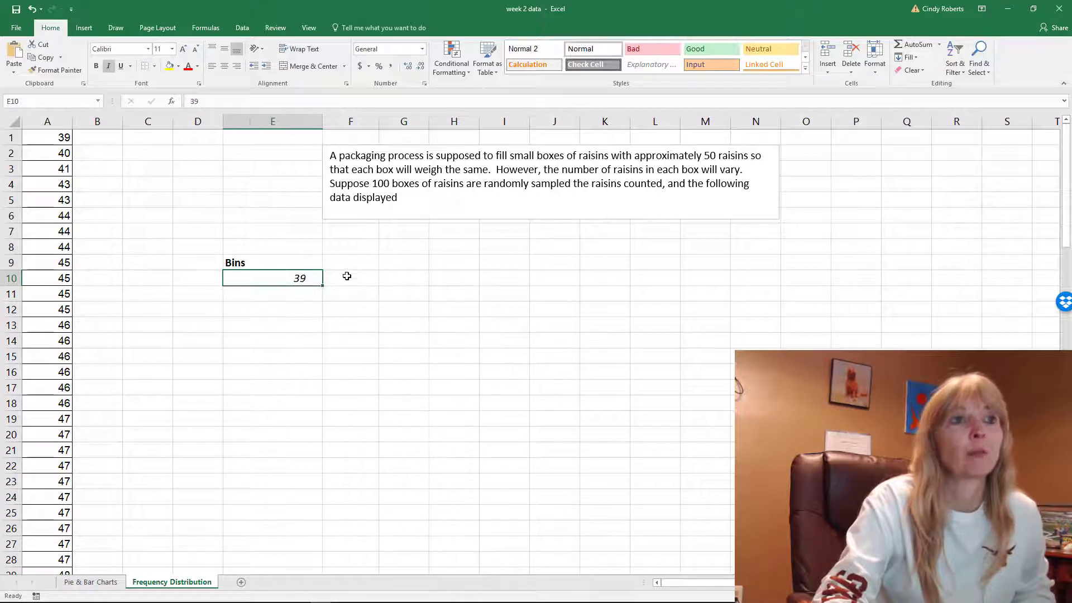
{"action": "left_click", "coordinate": [347, 276]}
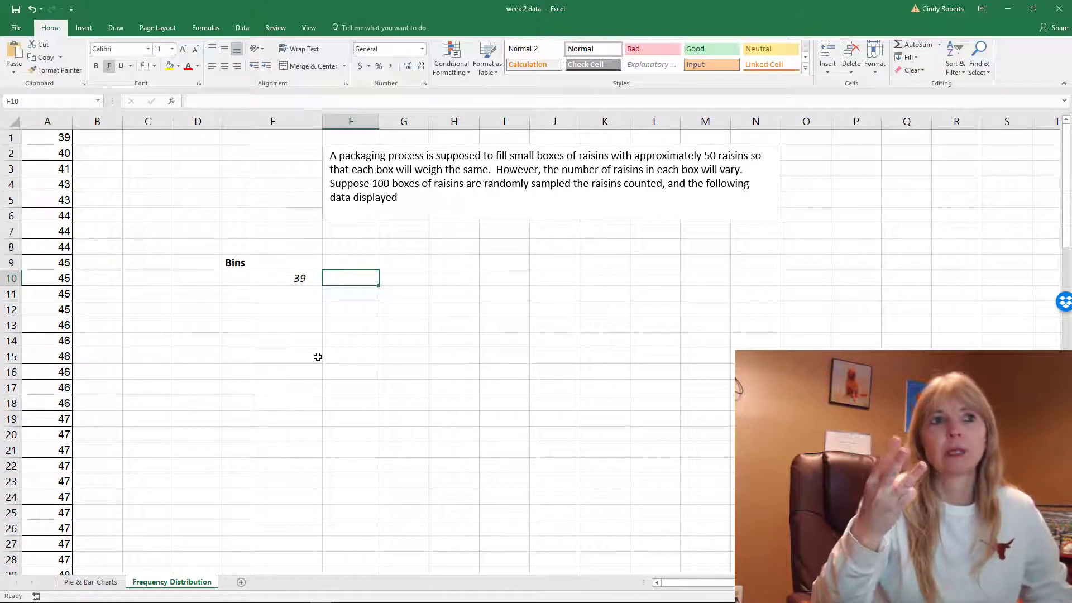
{"action": "type", "text": "1"}
{"action": "key", "text": "Return"}
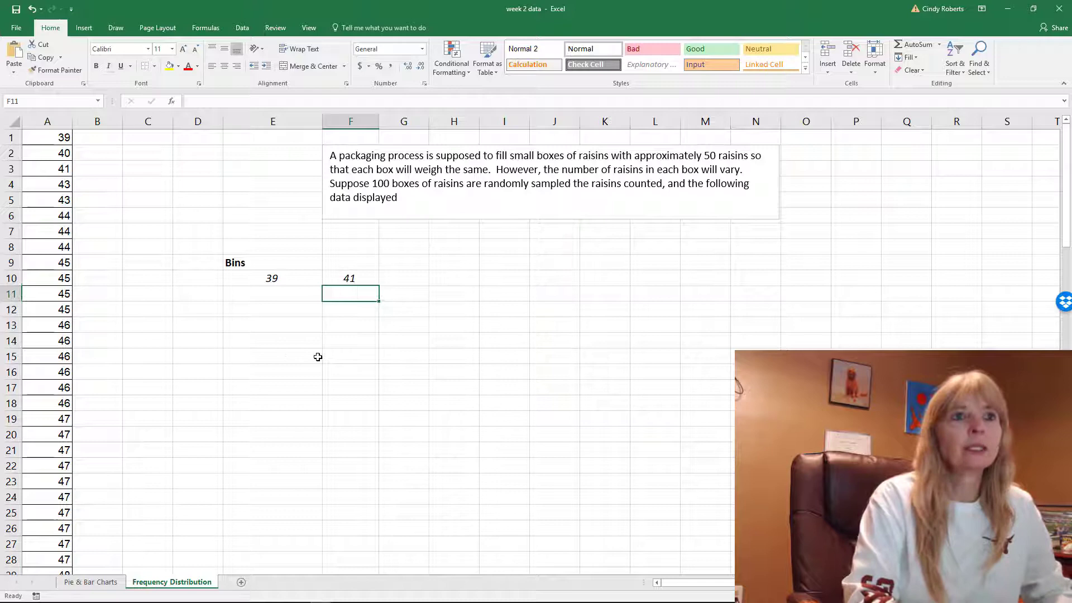
Enter the second bin 42–44 and clear the italics from the bins columns with Format Painter.
{"action": "key", "text": "Left"}
{"action": "type", "text": "42"}
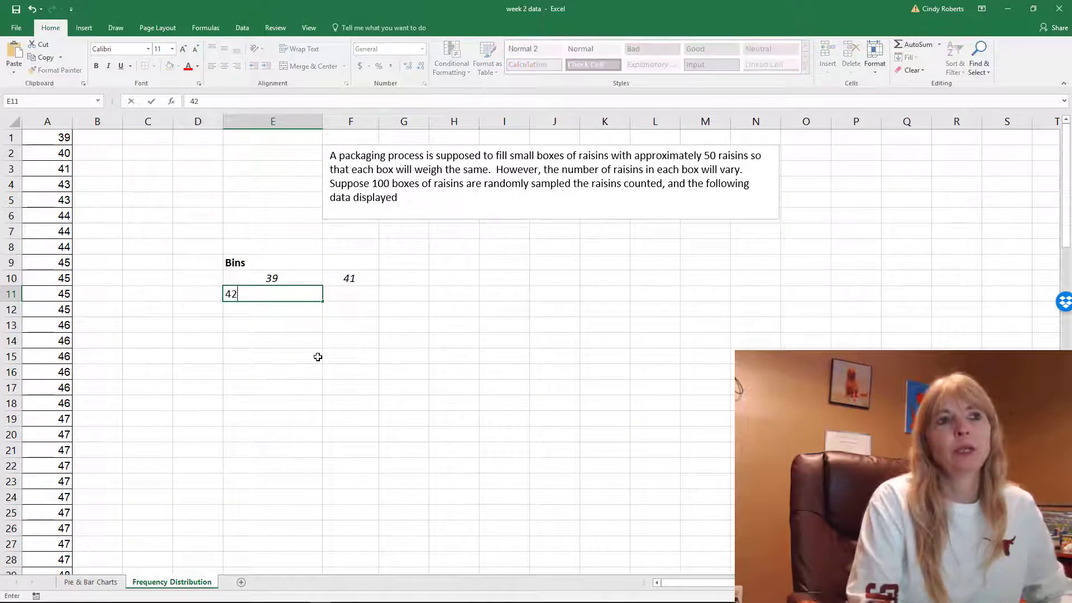
{"action": "key", "text": "Tab"}
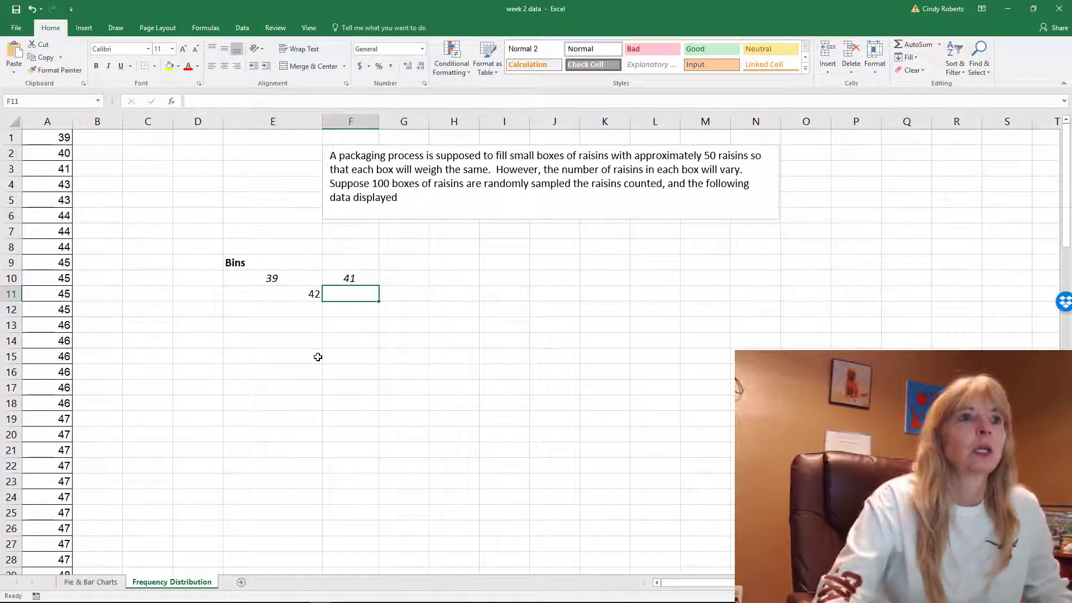
{"action": "left_click", "coordinate": [282, 291]}
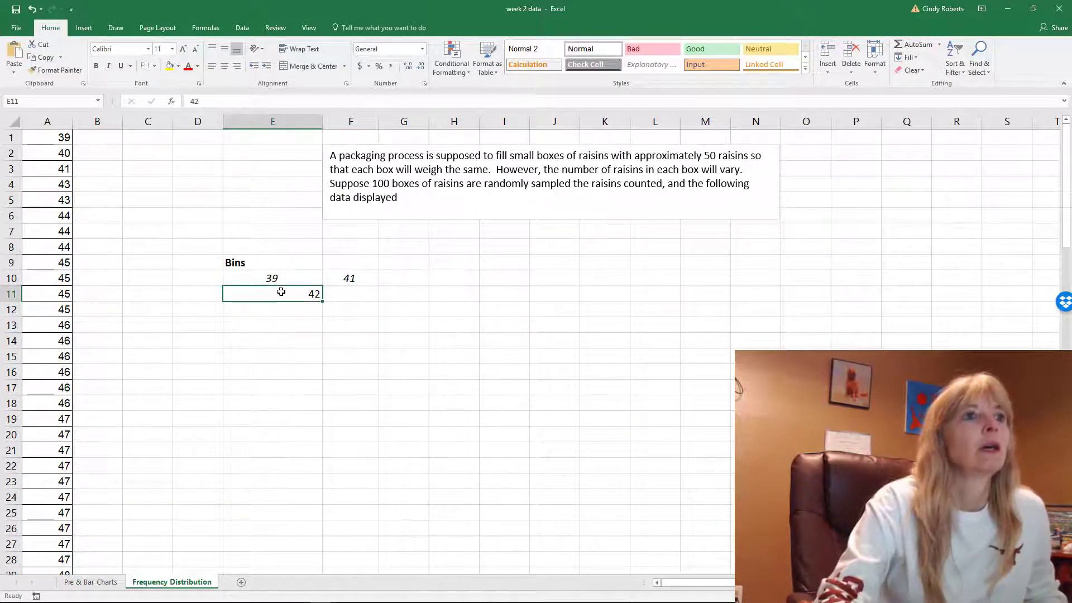
{"action": "left_click", "coordinate": [61, 70]}
{"action": "mouse_move", "coordinate": [302, 278]}
{"action": "left_mouse_down"}
{"action": "mouse_move", "coordinate": [340, 402]}
{"action": "mouse_move", "coordinate": [318, 458]}
{"action": "mouse_move", "coordinate": [361, 456]}
{"action": "left_mouse_up"}
{"action": "left_click", "coordinate": [349, 296]}
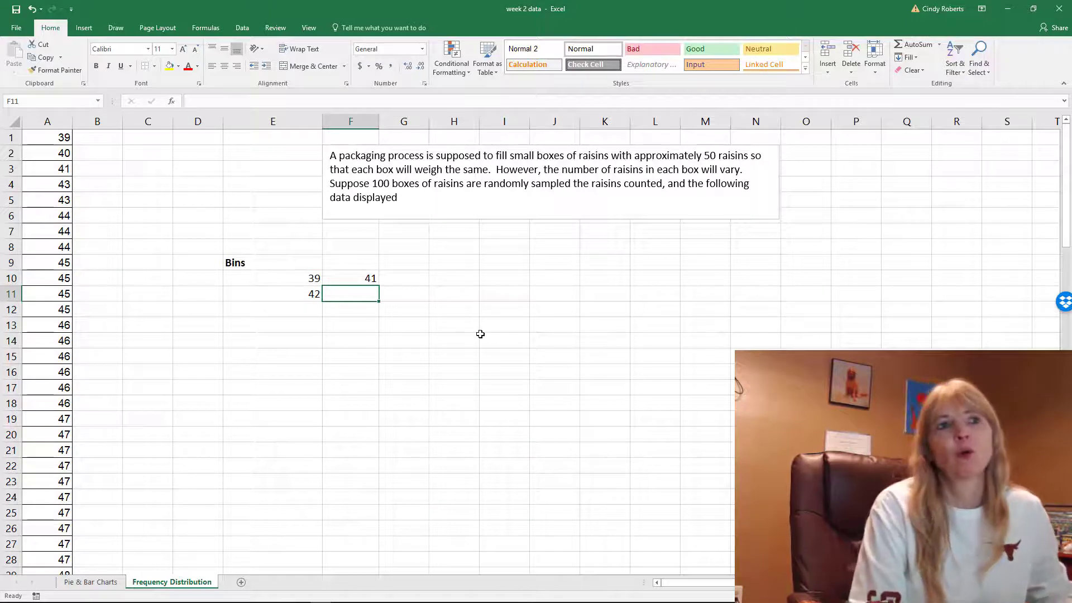
{"action": "type", "text": "44"}
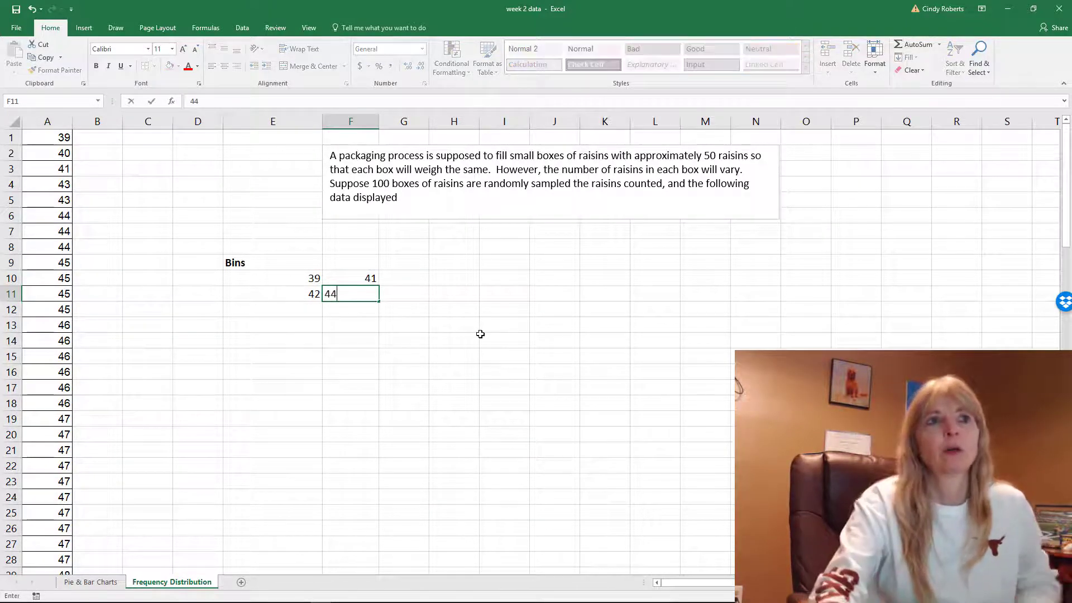
{"action": "left_click", "coordinate": [272, 314]}
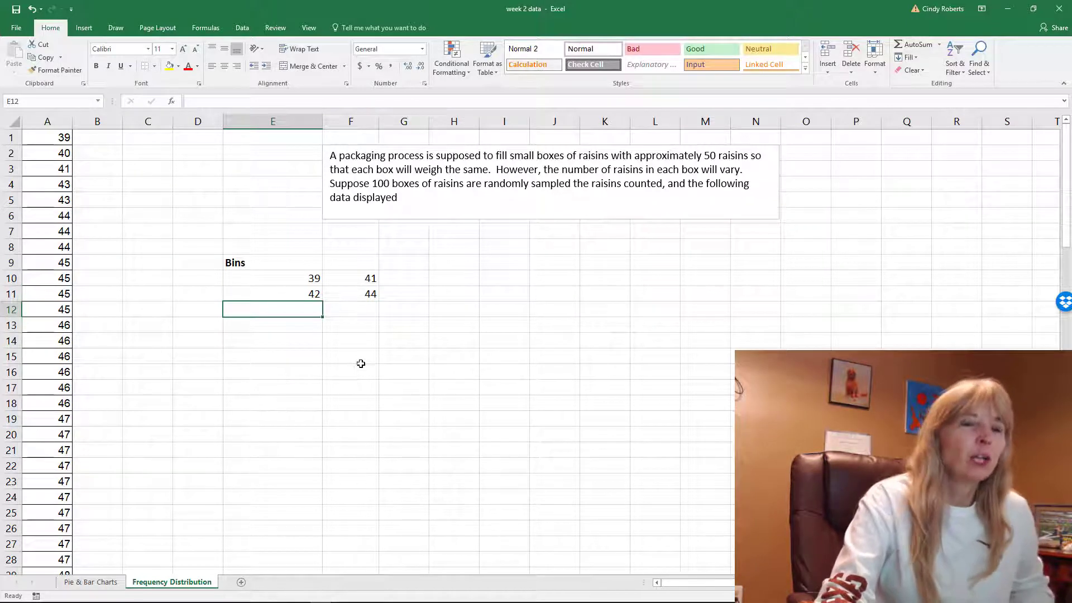
{"action": "left_click", "coordinate": [302, 282]}
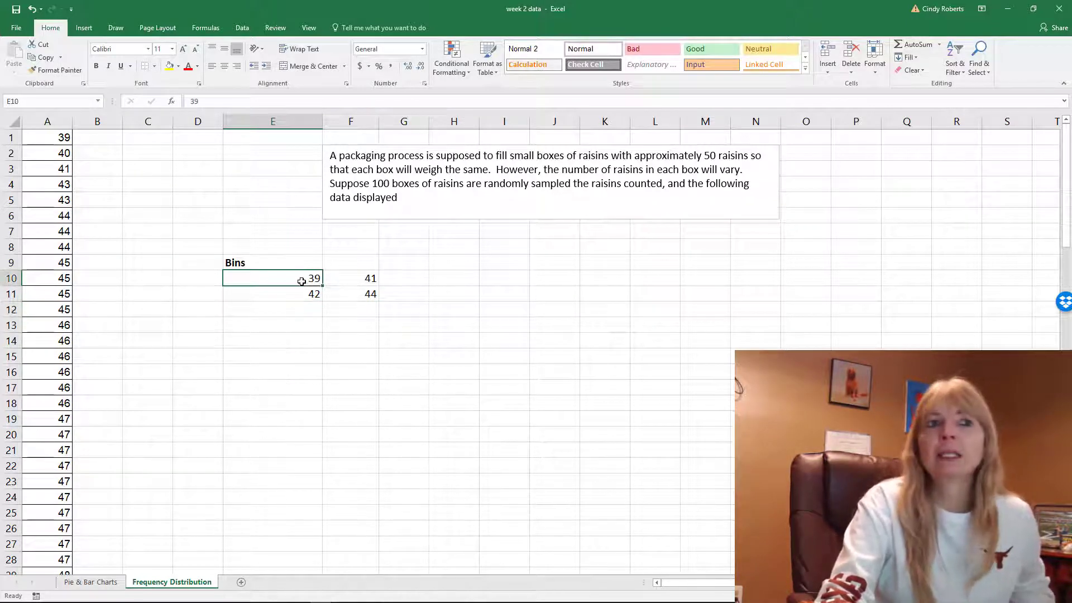
{"action": "left_click", "coordinate": [372, 280]}
{"action": "left_click", "coordinate": [283, 281]}
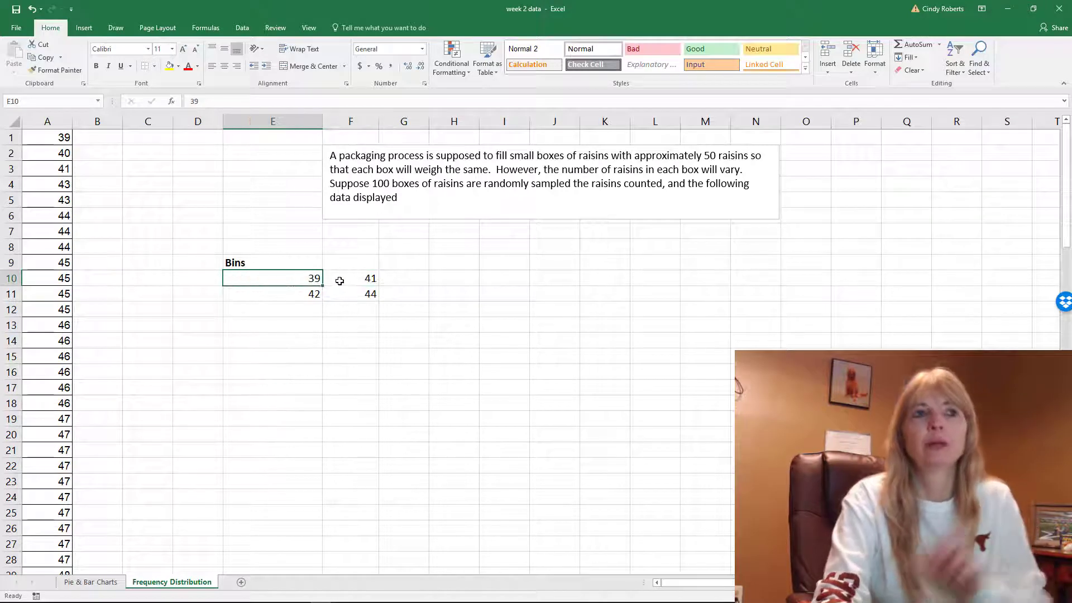
{"action": "left_click", "coordinate": [349, 278]}
{"action": "left_click", "coordinate": [301, 275]}
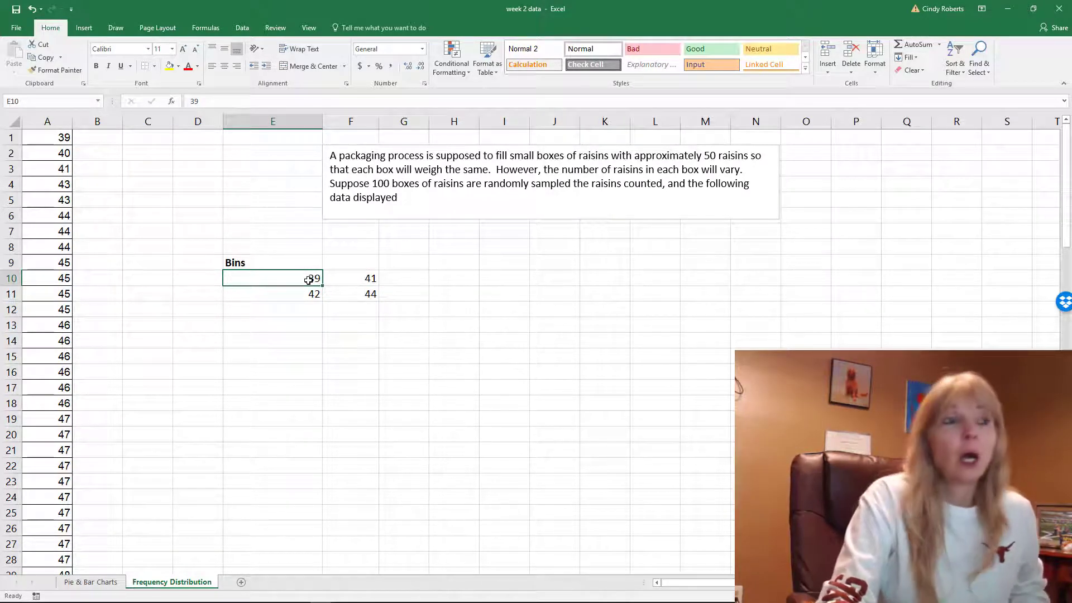
{"action": "left_click", "coordinate": [150, 243]}
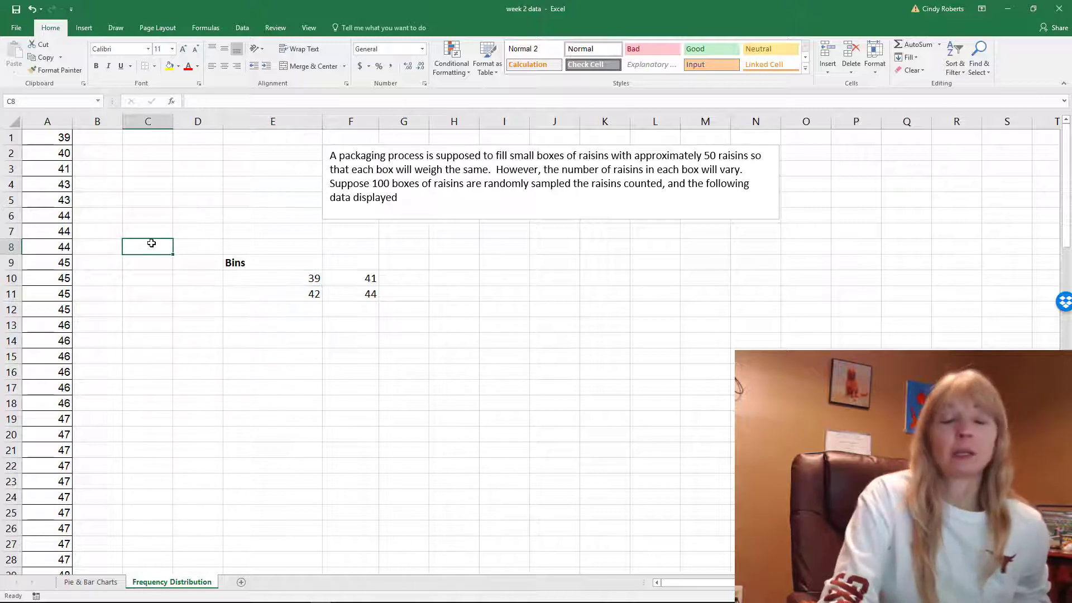
{"action": "left_click", "coordinate": [284, 311]}
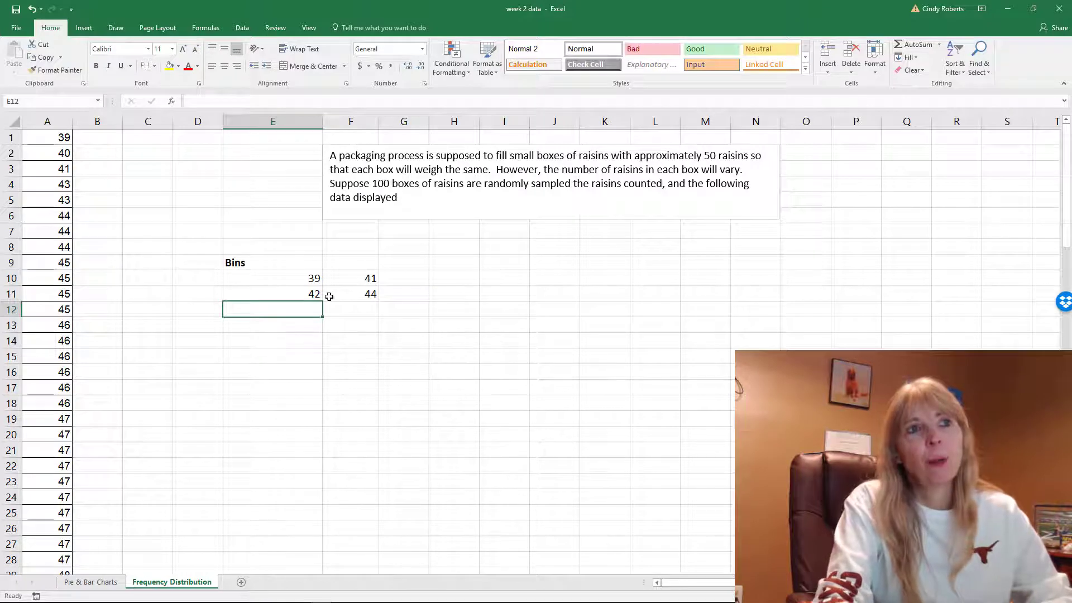
Enter =E11+3 in E12 as the next lower limit.
{"action": "left_click", "coordinate": [314, 278]}
{"action": "left_click", "coordinate": [313, 294]}
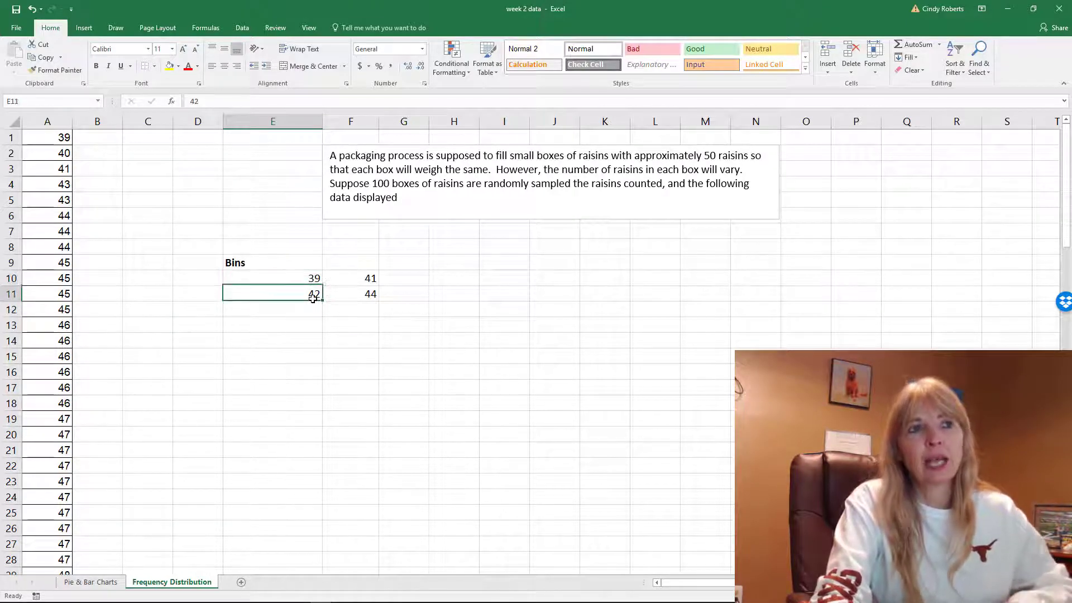
{"action": "left_click", "coordinate": [305, 310]}
{"action": "type", "text": "="}
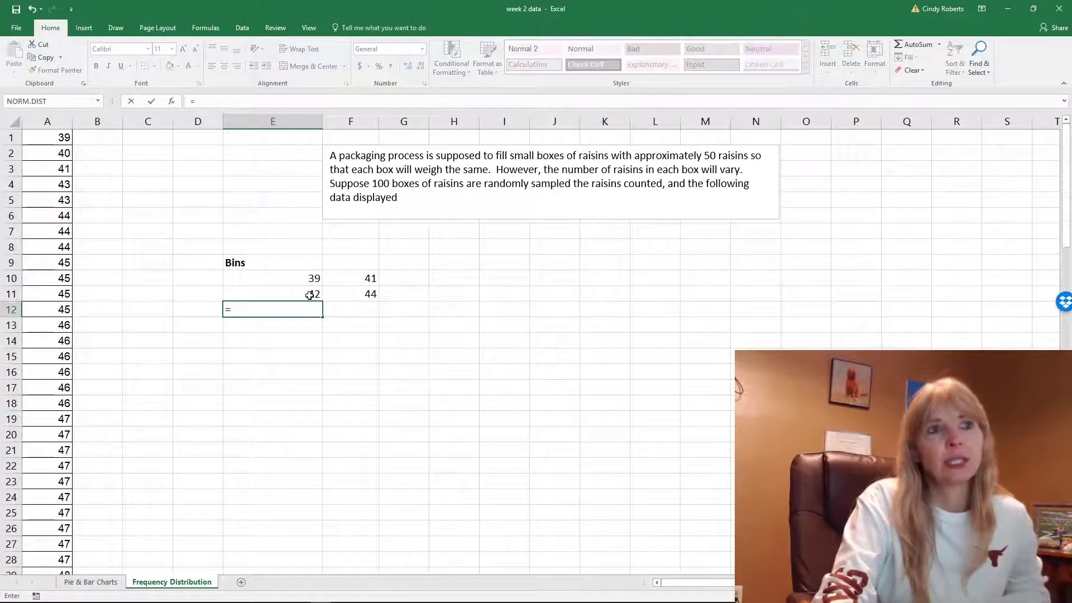
{"action": "left_click", "coordinate": [309, 294]}
{"action": "type", "text": "+3"}
{"action": "key", "text": "Return"}
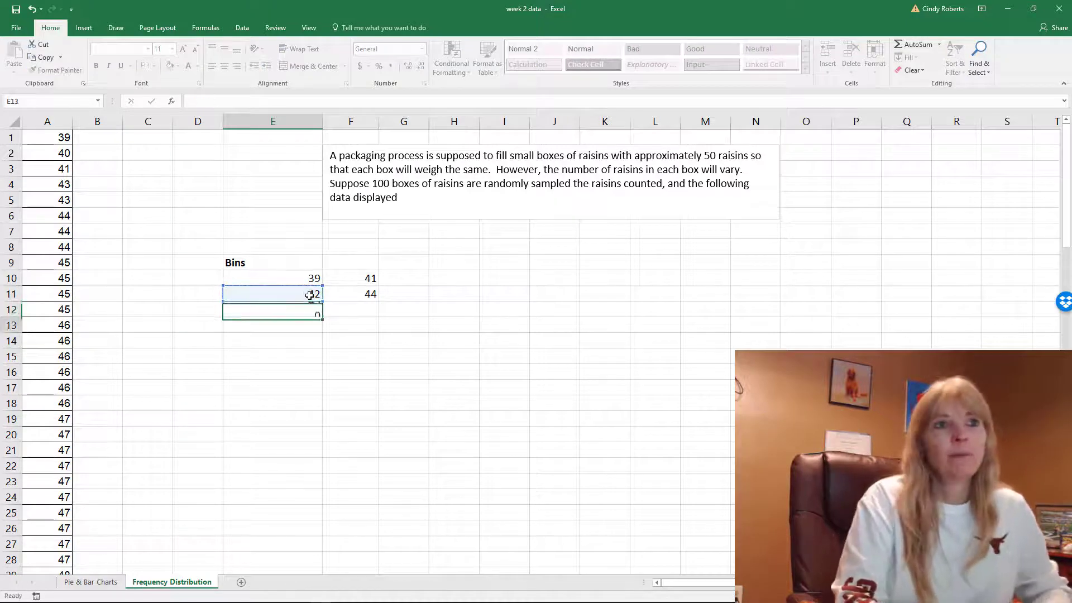
Copy the +3 formula to F12 and fill both columns down to row 20.
{"action": "key", "text": "Up"}
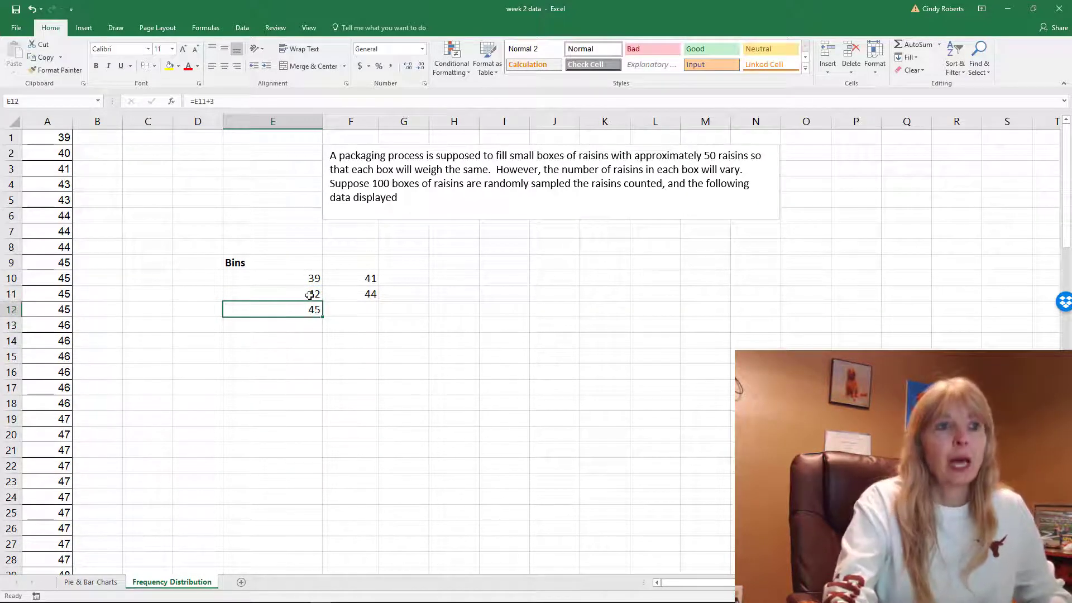
{"action": "key", "text": "ctrl+c"}
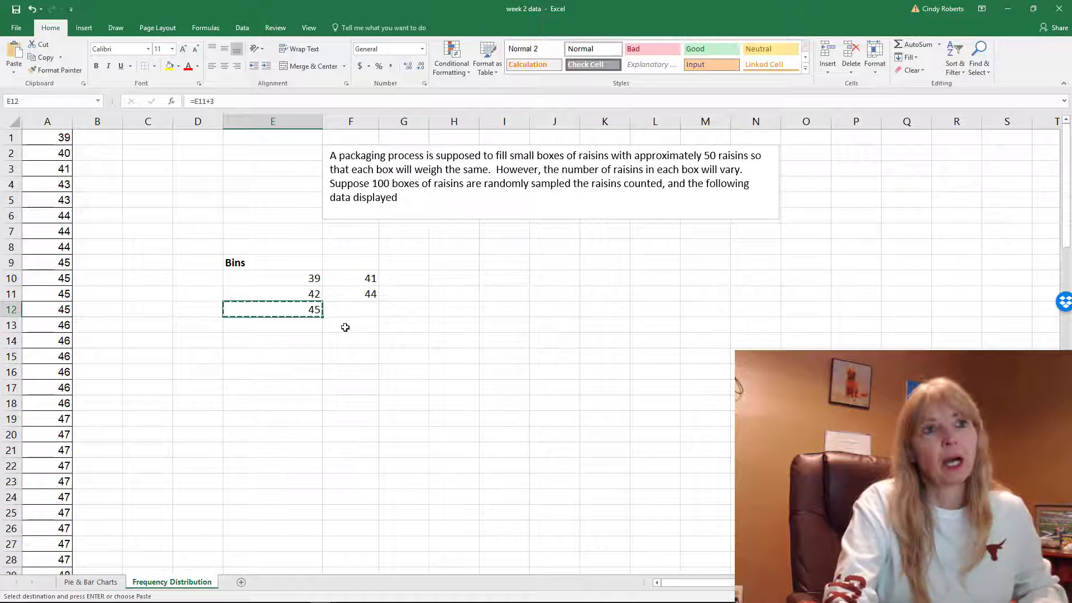
{"action": "left_click", "coordinate": [356, 314]}
{"action": "key", "text": "ctrl+v"}
{"action": "double_click", "coordinate": [356, 312]}
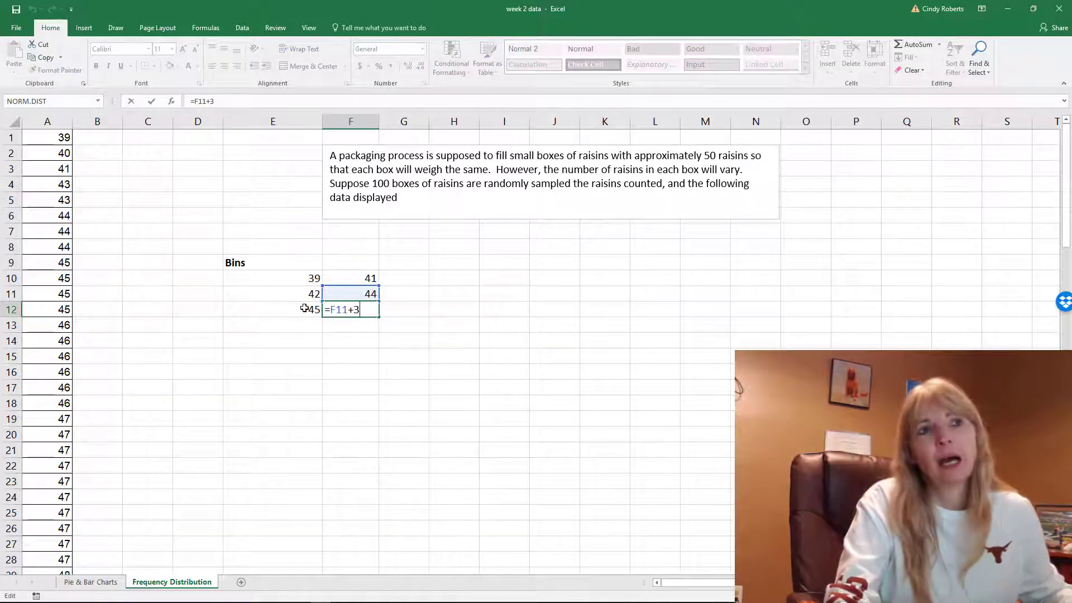
{"action": "key", "text": "Escape"}
{"action": "left_click_drag", "start_coordinate": [290, 308], "coordinate": [376, 441]}
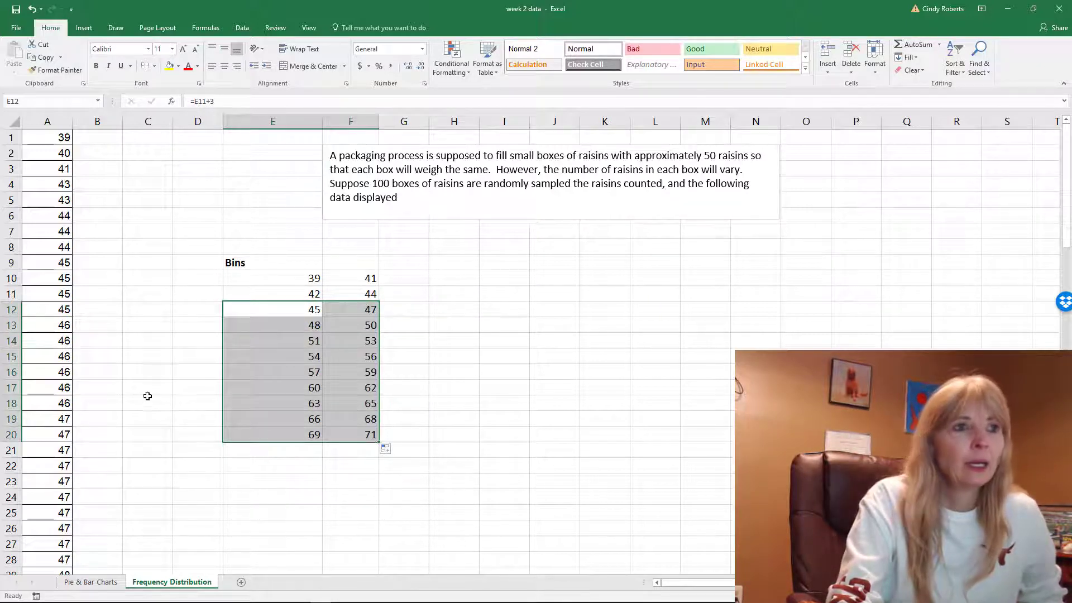
Check the data's maximum count, then select the surplus bins E18:F20.
{"action": "scroll", "coordinate": [88, 426], "scroll_direction": "down", "scroll_amount": 20}
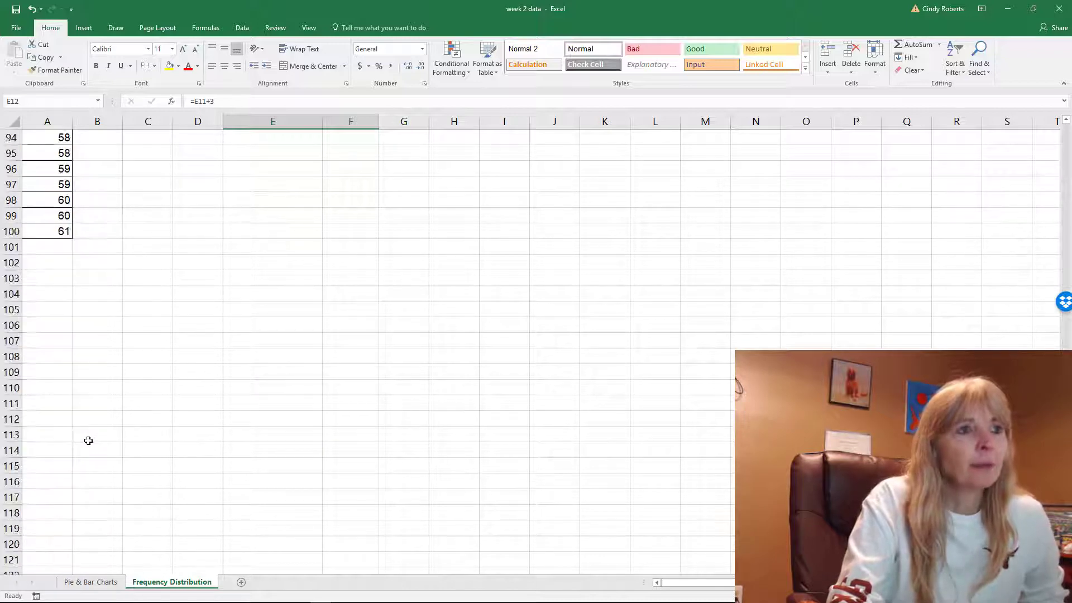
{"action": "scroll", "coordinate": [88, 436], "scroll_direction": "down", "scroll_amount": 5}
{"action": "scroll", "coordinate": [52, 340], "scroll_direction": "up", "scroll_amount": 20}
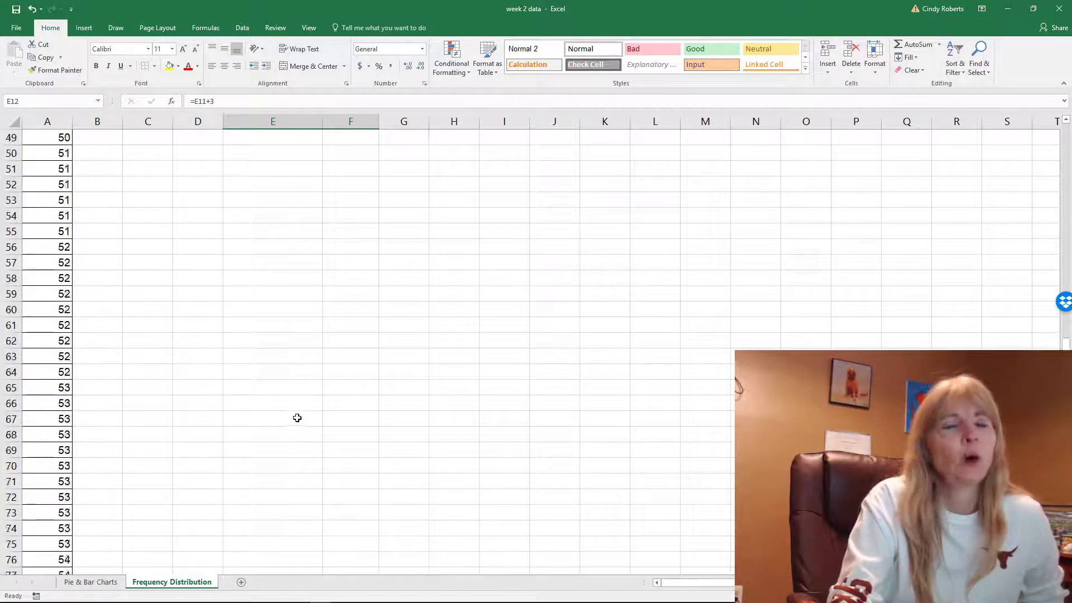
{"action": "scroll", "coordinate": [297, 418], "scroll_direction": "up", "scroll_amount": 16}
{"action": "left_click", "coordinate": [272, 419]}
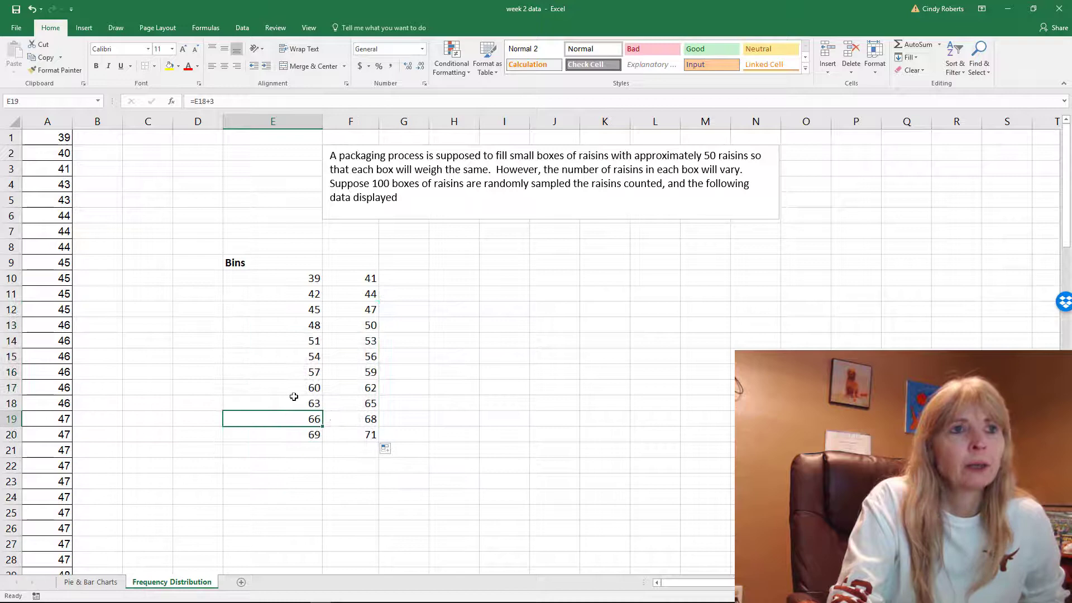
{"action": "left_click_drag", "start_coordinate": [294, 397], "coordinate": [353, 433]}
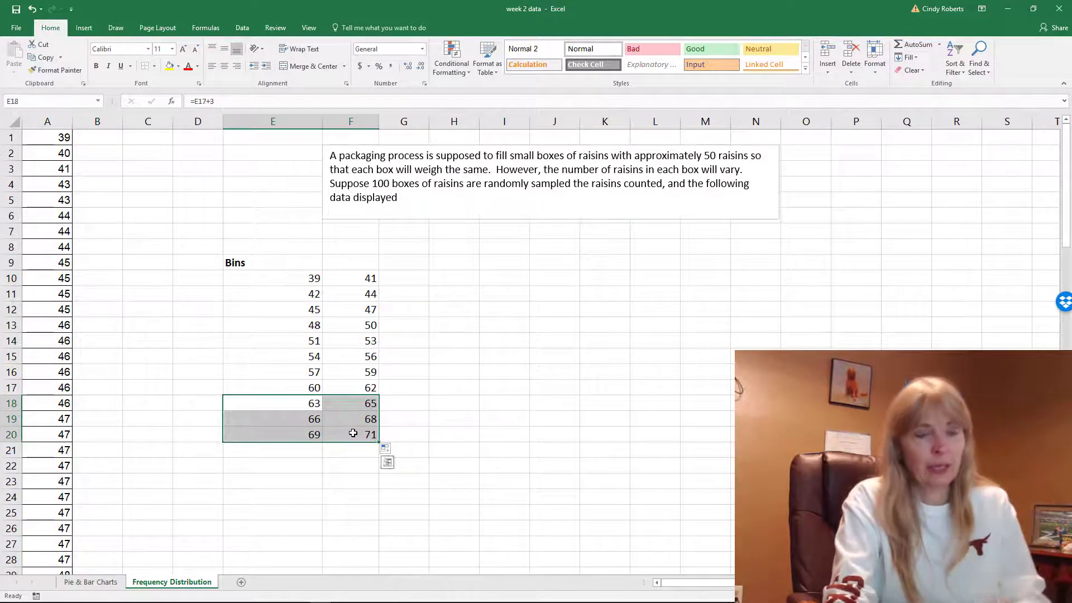
Clear the extra 63–71 bins in E18:F20 and check the remaining bin formulas.
{"action": "key", "text": "Delete"}
{"action": "left_click", "coordinate": [318, 344]}
{"action": "left_click", "coordinate": [291, 281]}
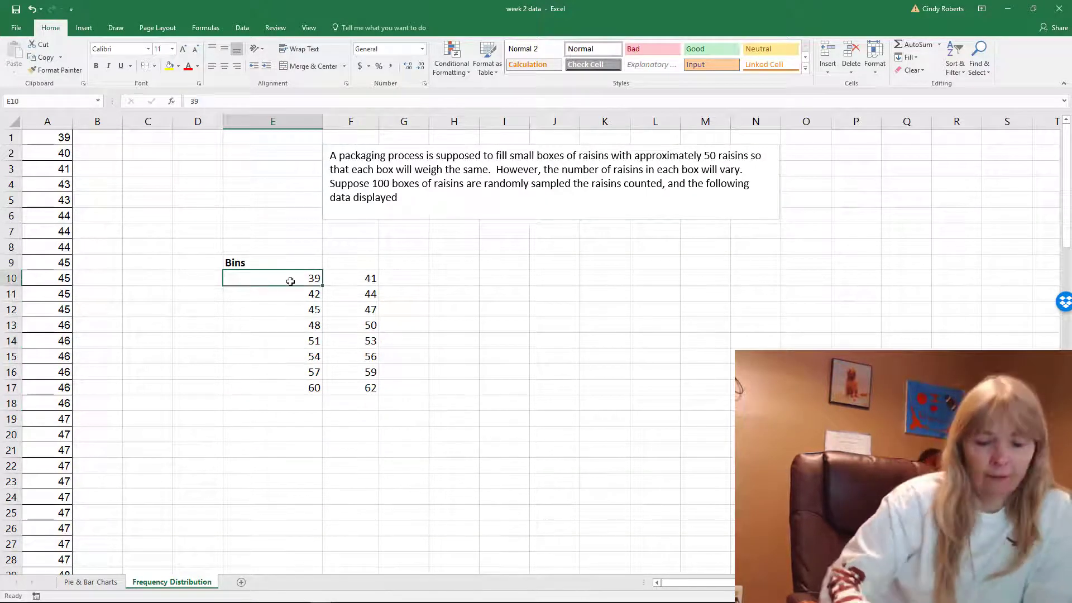
{"action": "key", "text": "Down"}
{"action": "key", "text": "Down"}
{"action": "key", "text": "Down"}
{"action": "key", "text": "Down"}
{"action": "key", "text": "Down"}
{"action": "key", "text": "Down"}
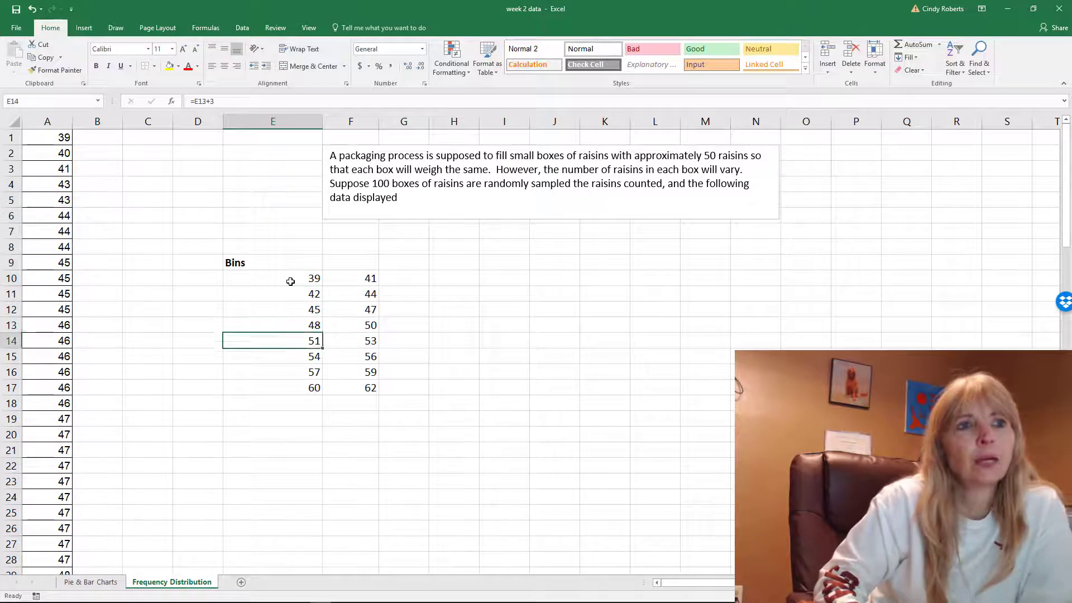
{"action": "key", "text": "Down"}
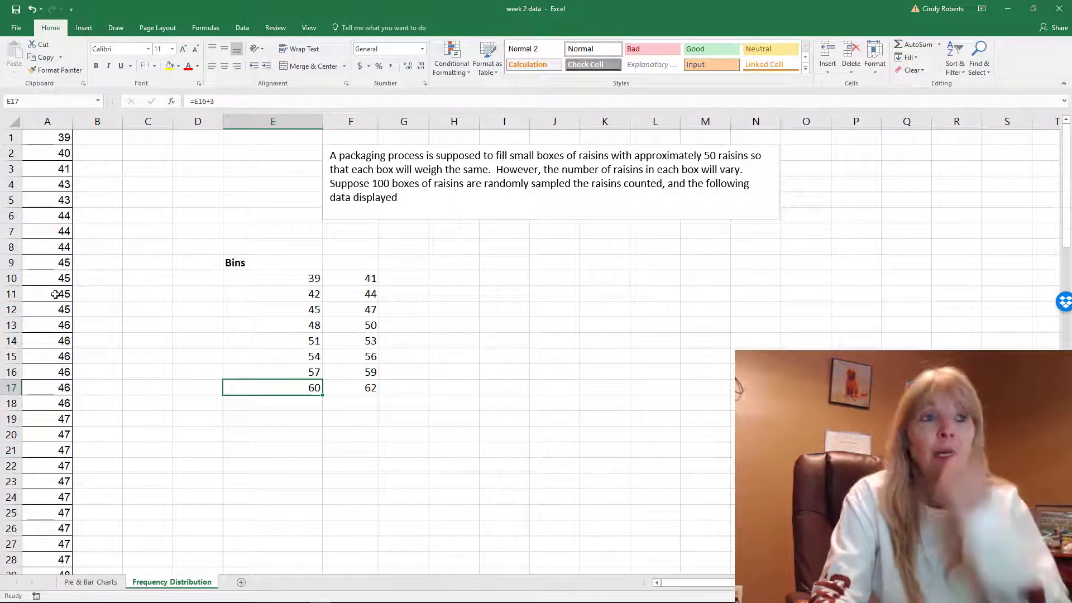
{"action": "left_click", "coordinate": [296, 277]}
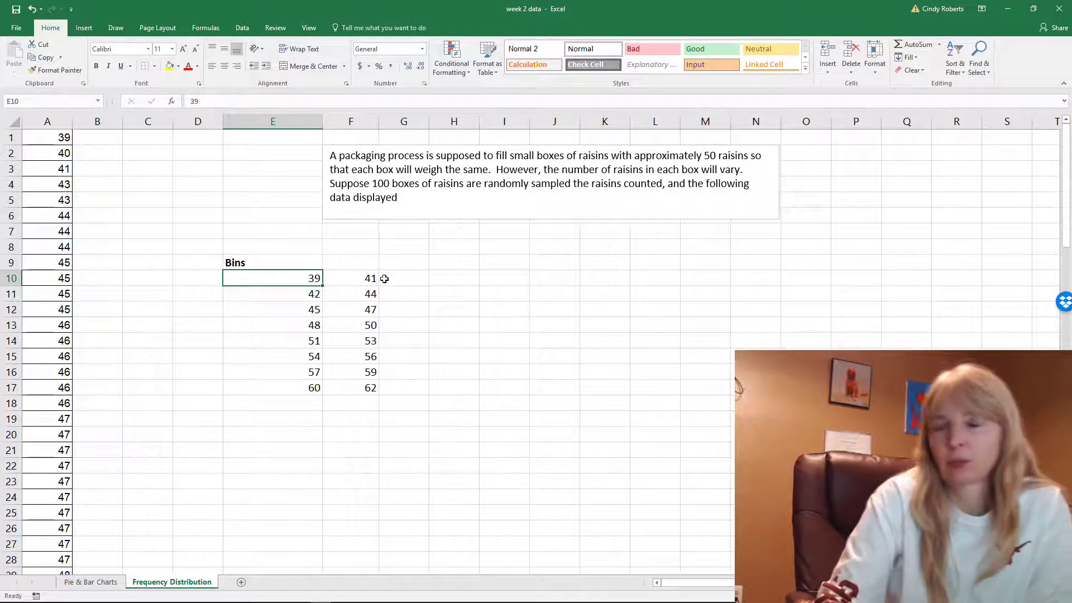
{"action": "left_click", "coordinate": [412, 283]}
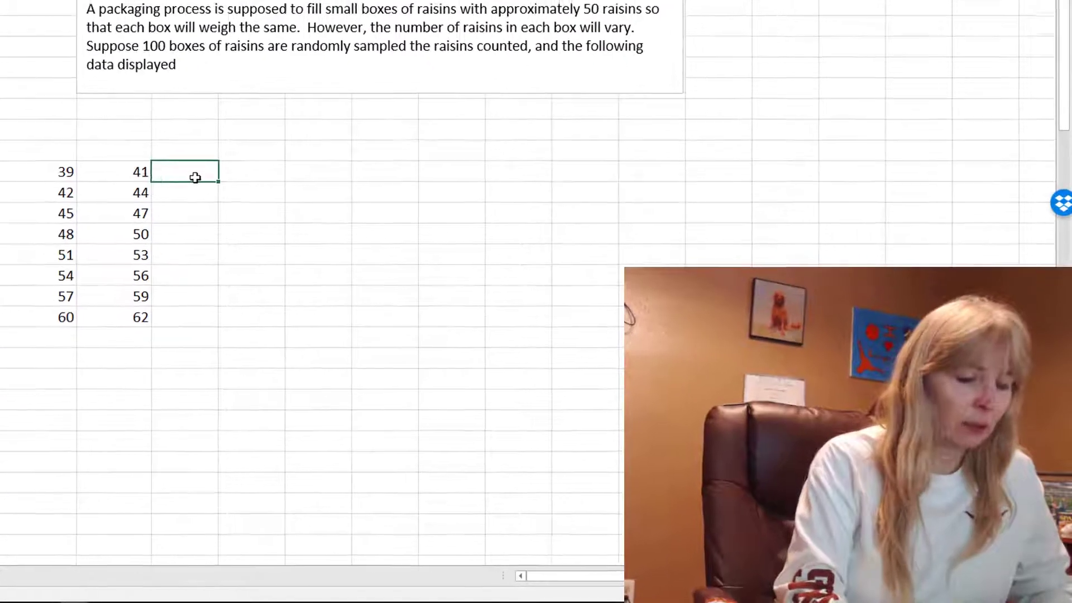
Enter =FREQUENCY($A$1:$A$100,F10) in G10, counting 3 boxes for the 39–41 class.
{"action": "type", "text": "="}
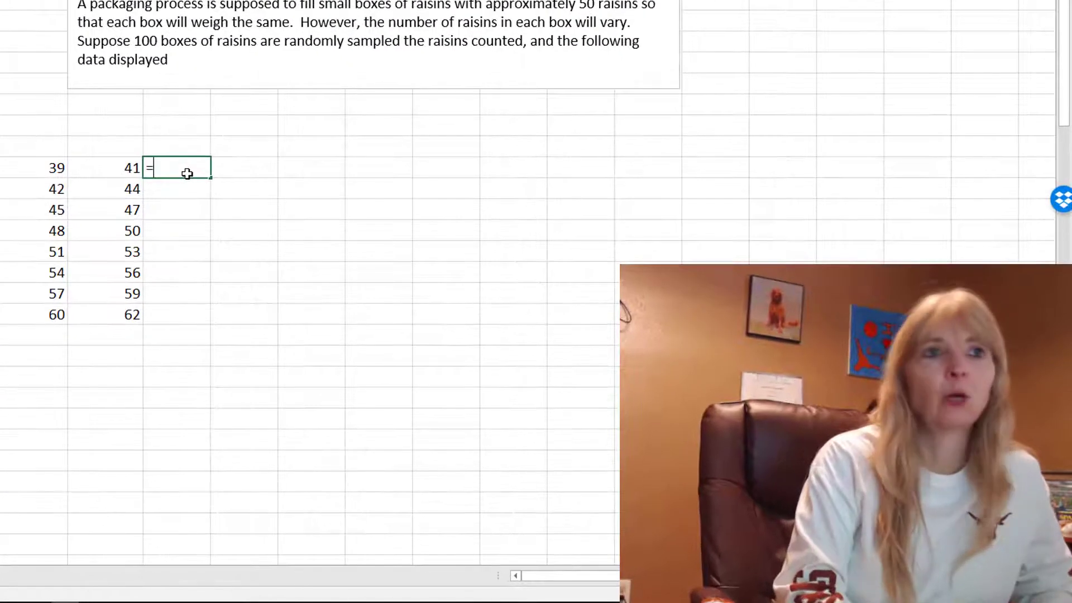
{"action": "type", "text": "FRE"}
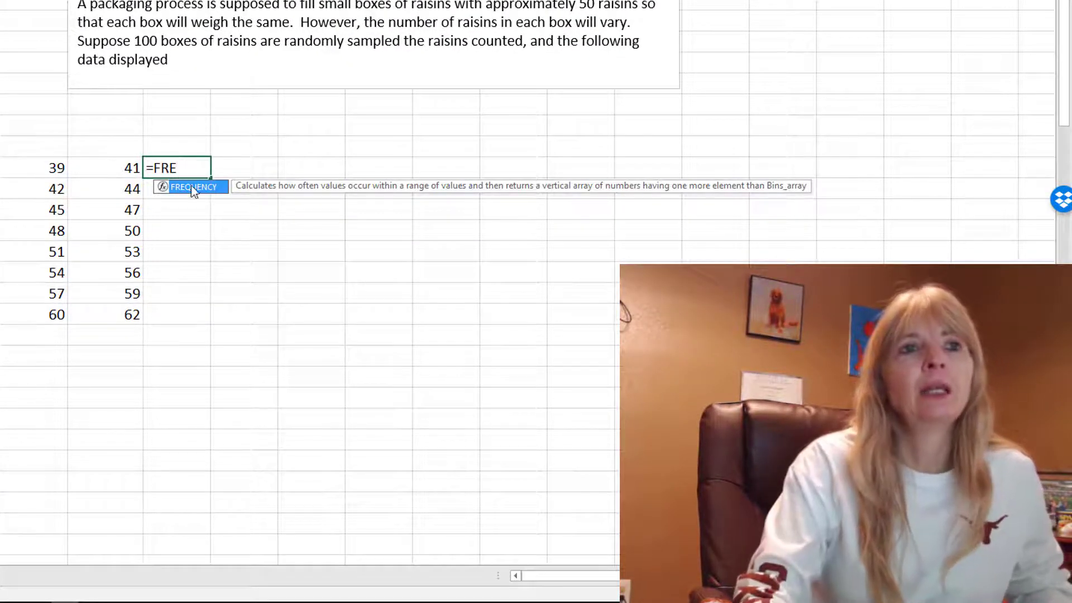
{"action": "double_click", "coordinate": [191, 186]}
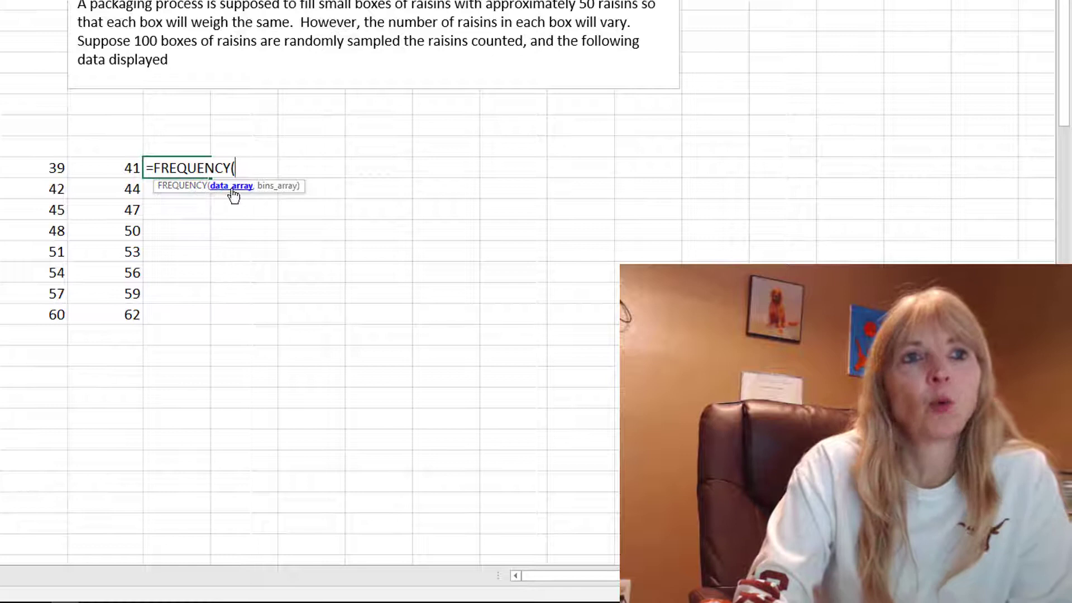
{"action": "type", "text": "A1"}
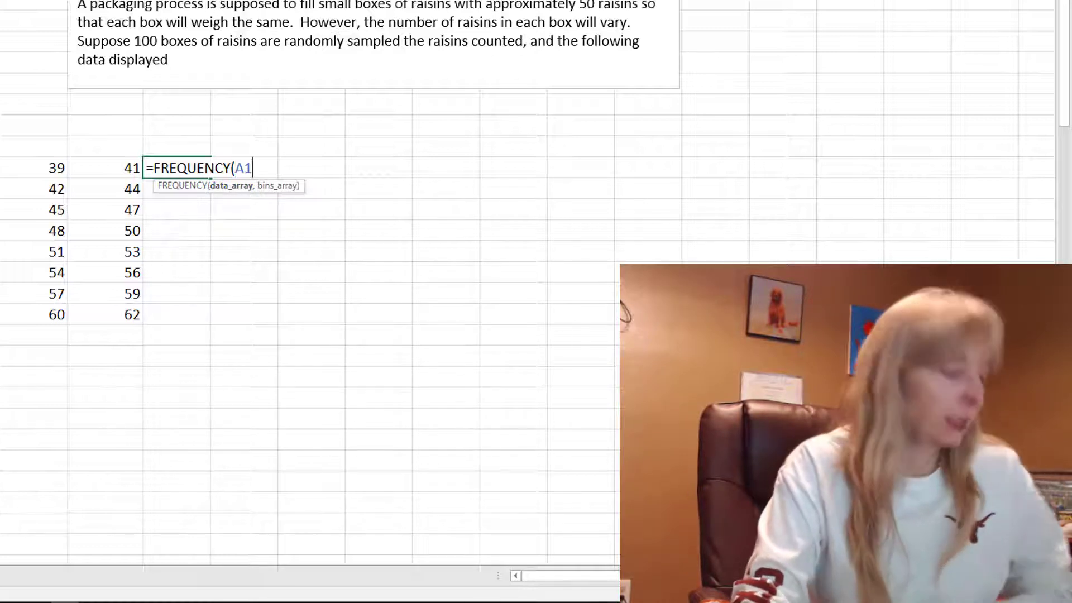
{"action": "scroll", "coordinate": [308, 279], "scroll_direction": "down", "scroll_amount": 10}
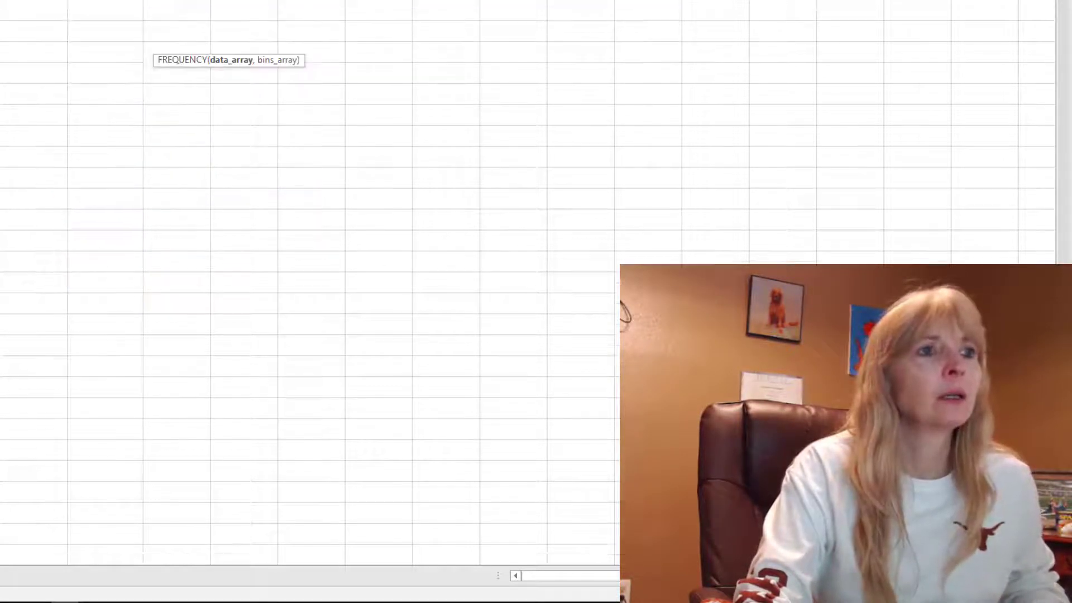
{"action": "scroll", "coordinate": [528, 287], "scroll_direction": "down", "scroll_amount": 3}
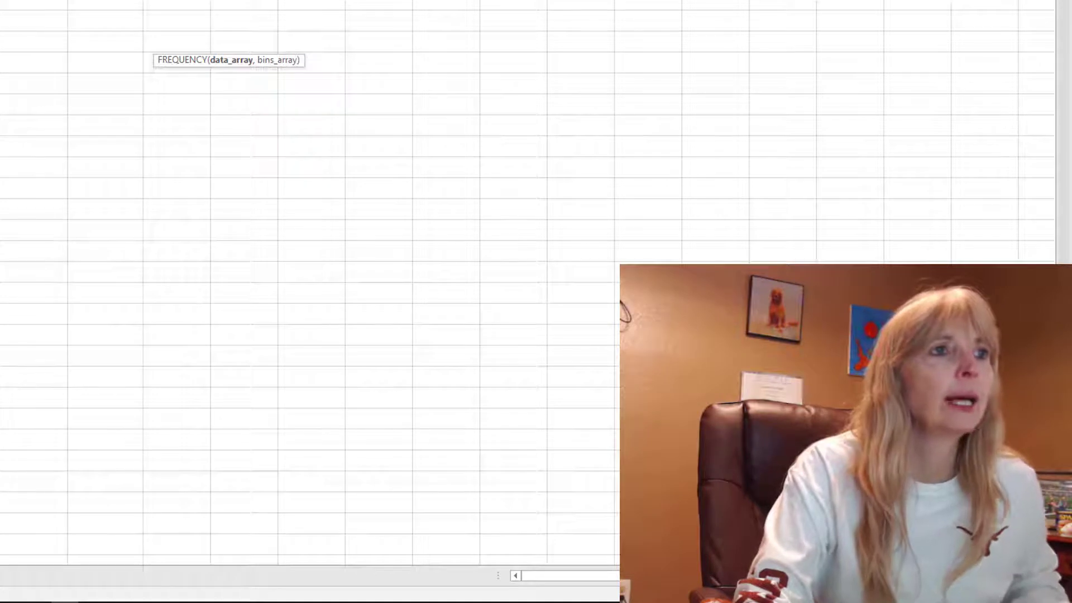
{"action": "scroll", "coordinate": [205, 296], "scroll_direction": "up", "scroll_amount": 5}
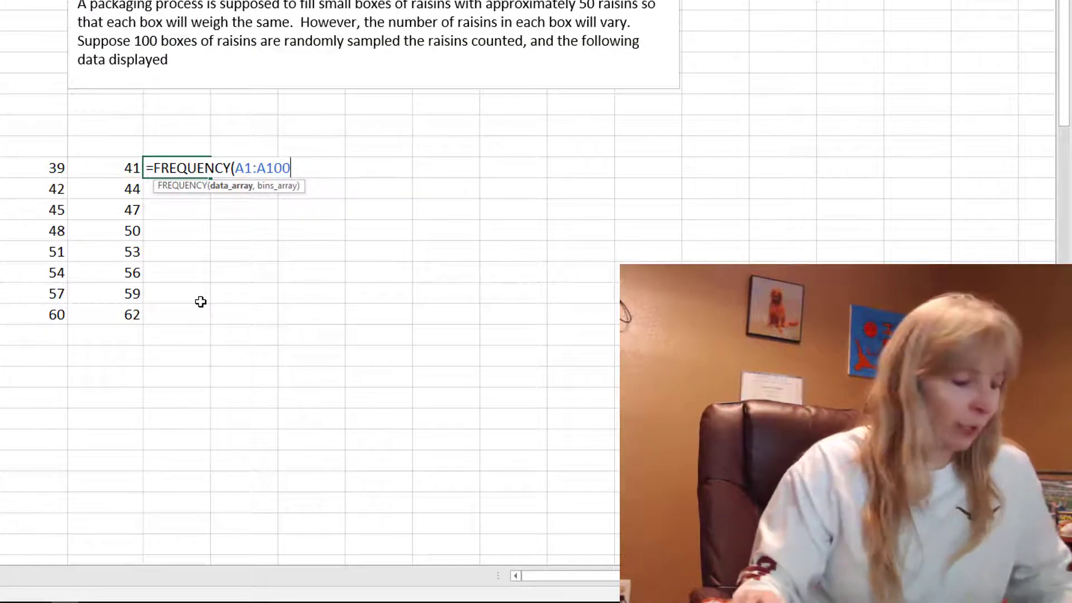
{"action": "key", "text": "F4"}
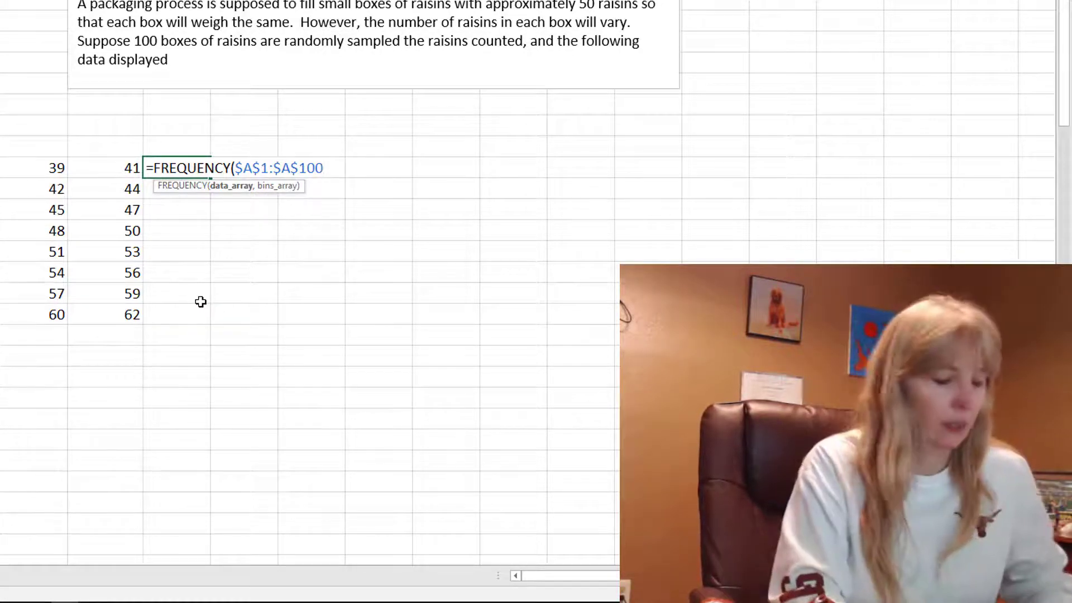
{"action": "type", "text": ","}
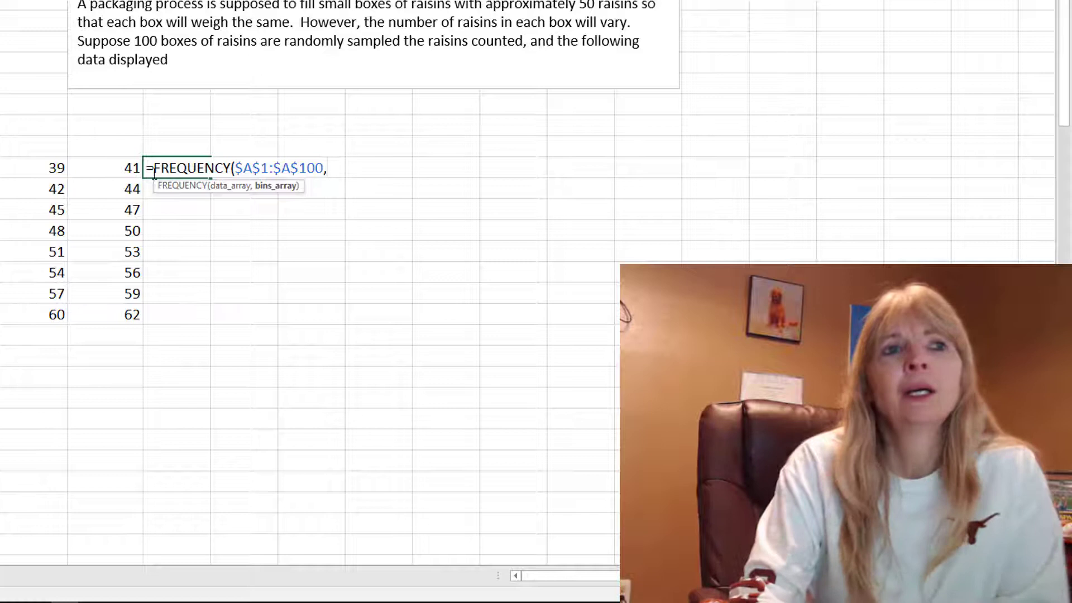
{"action": "left_click", "coordinate": [118, 166]}
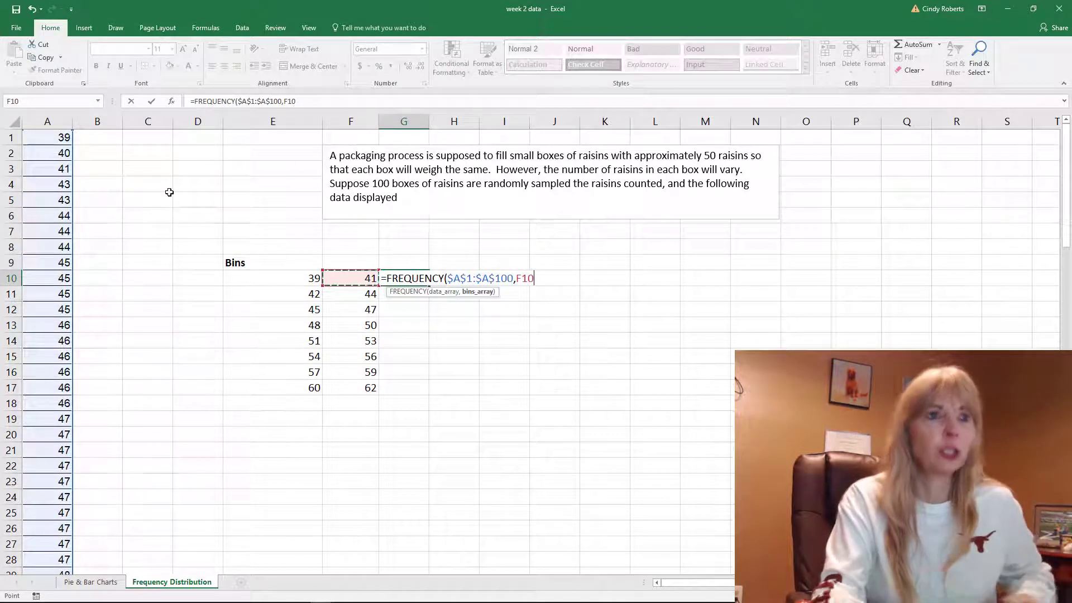
{"action": "type", "text": ")"}
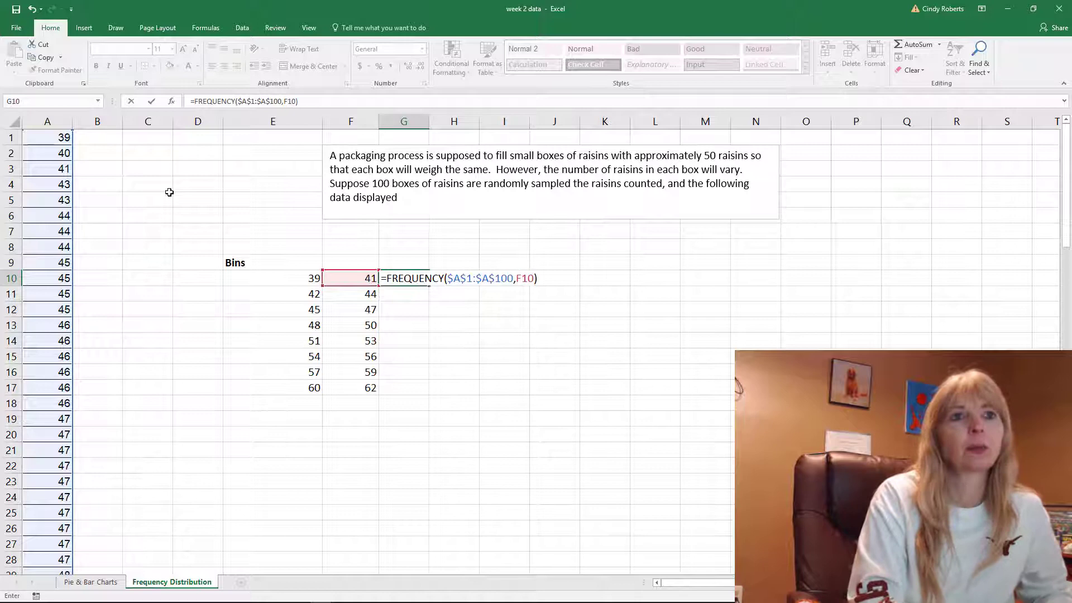
{"action": "key", "text": "Return"}
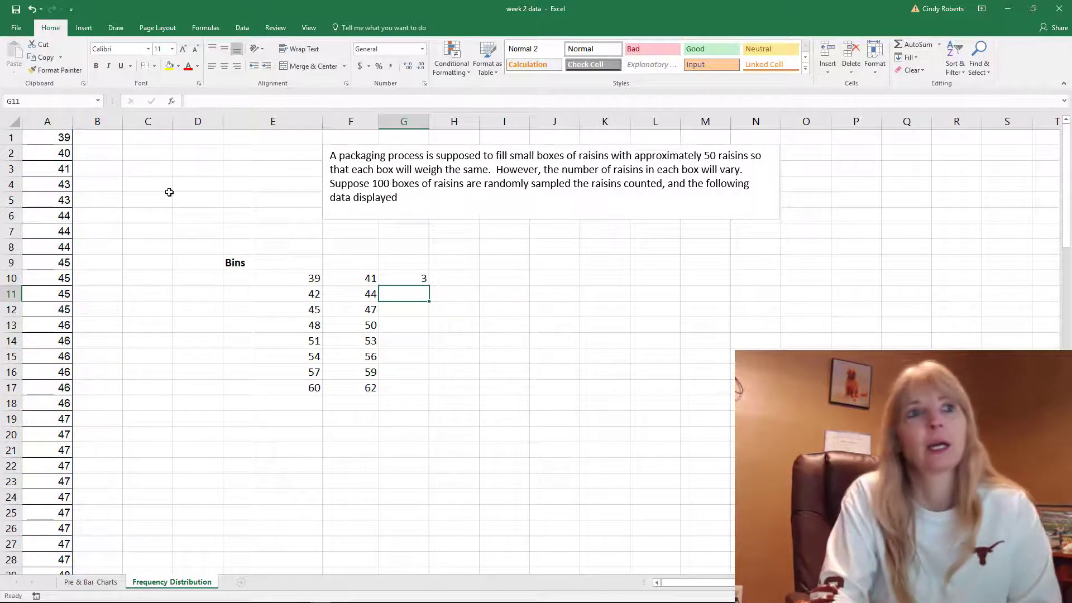
Label G9 'frequency' and review the G10 FREQUENCY formula without changing it.
{"action": "left_click", "coordinate": [414, 263]}
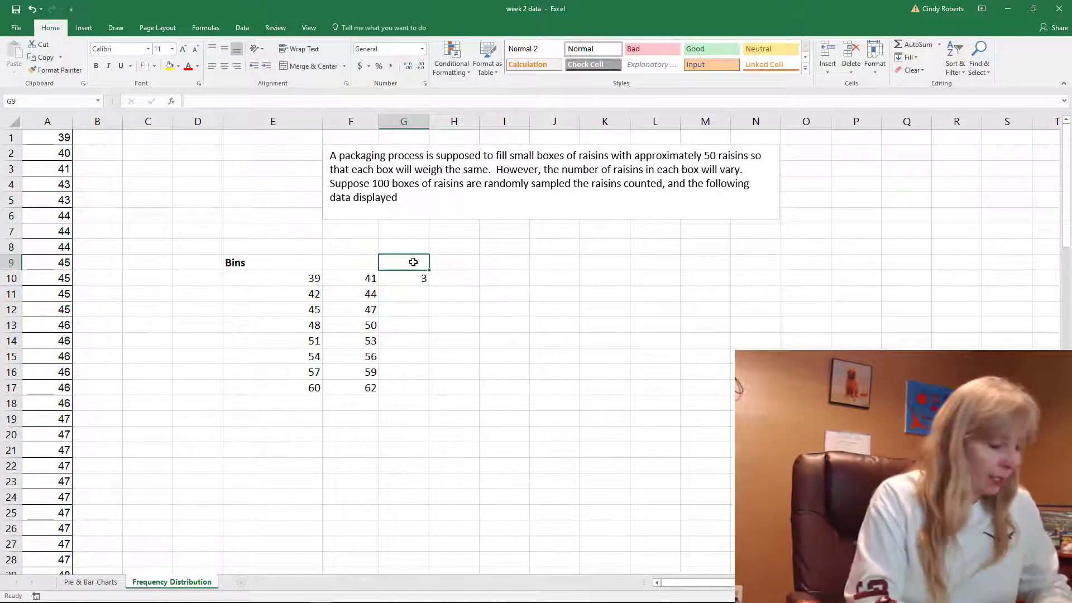
{"action": "type", "text": "frequency"}
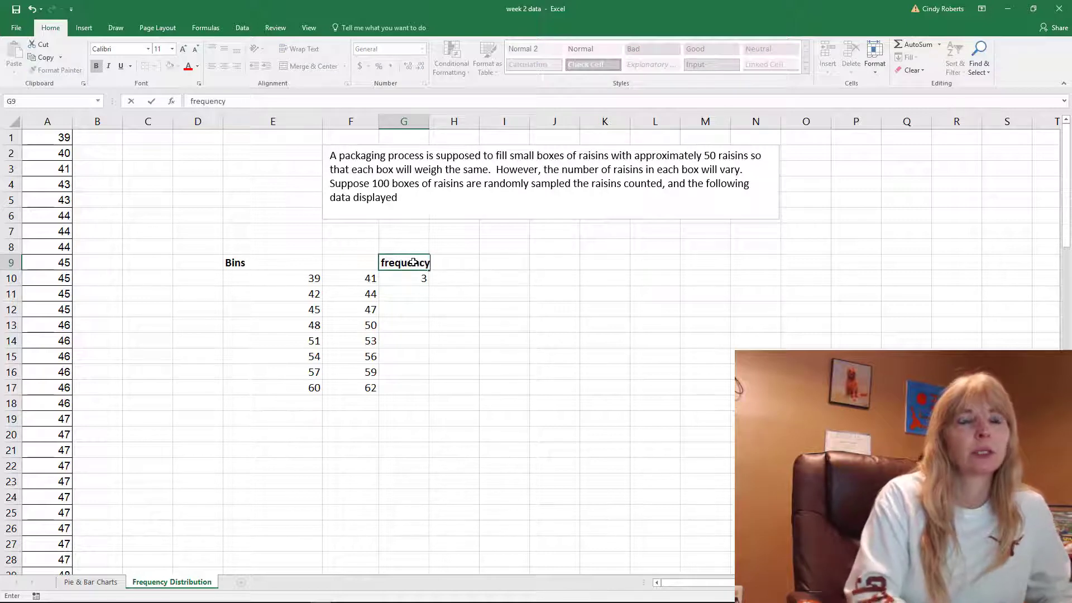
{"action": "key", "text": "Return"}
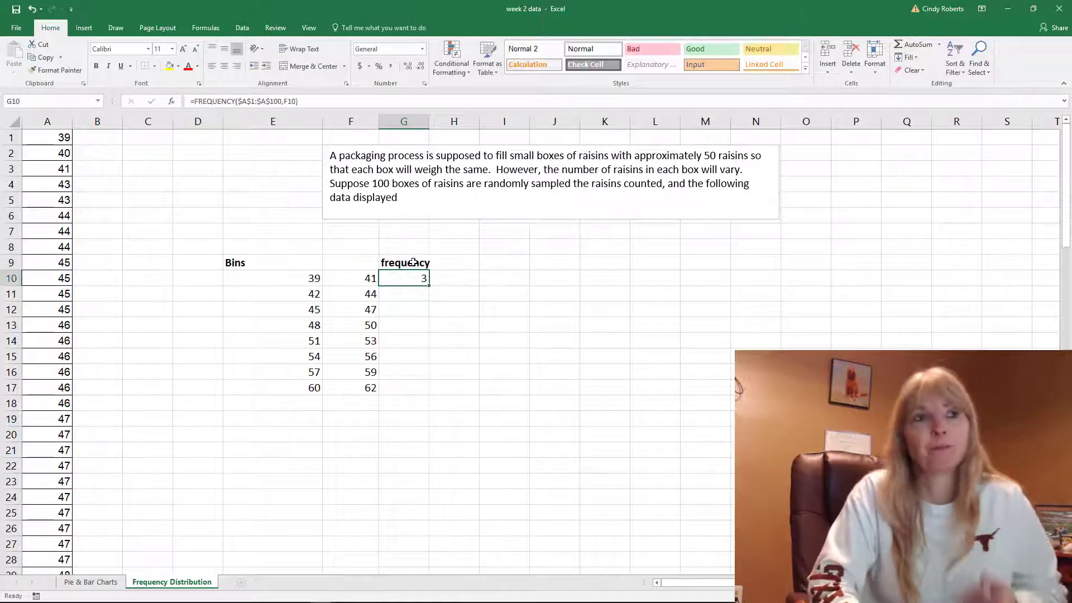
{"action": "key", "text": "Return"}
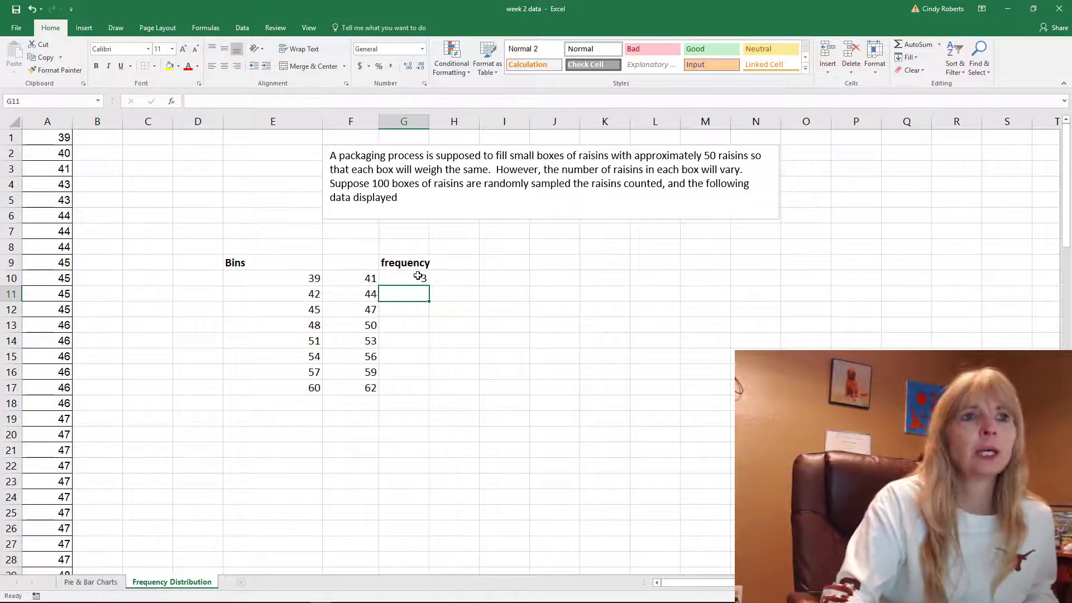
{"action": "left_click", "coordinate": [413, 278]}
{"action": "double_click", "coordinate": [413, 278]}
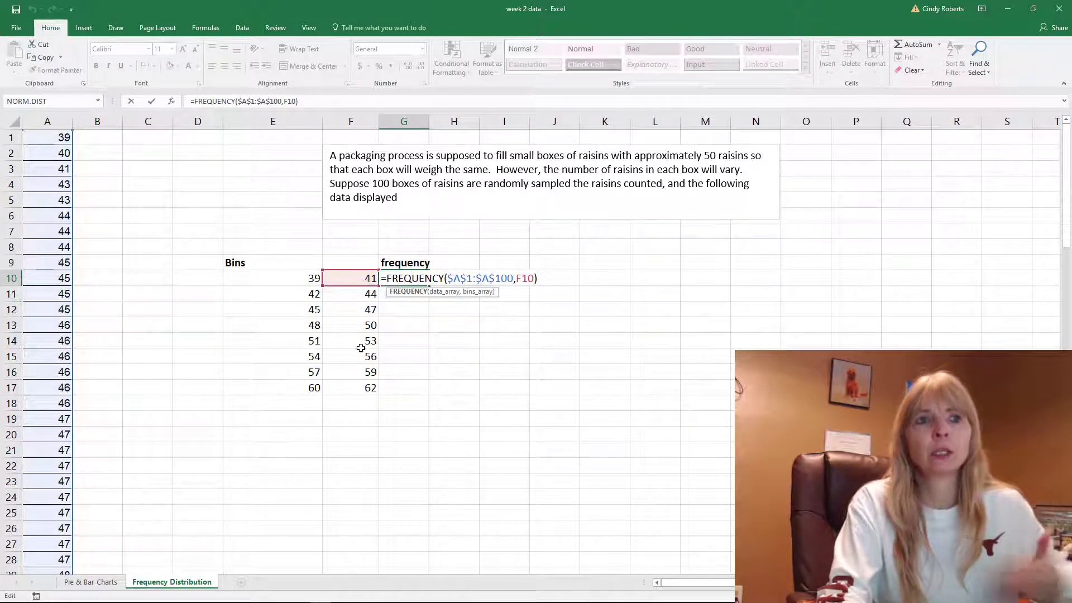
{"action": "key", "text": "ctrl+Return"}
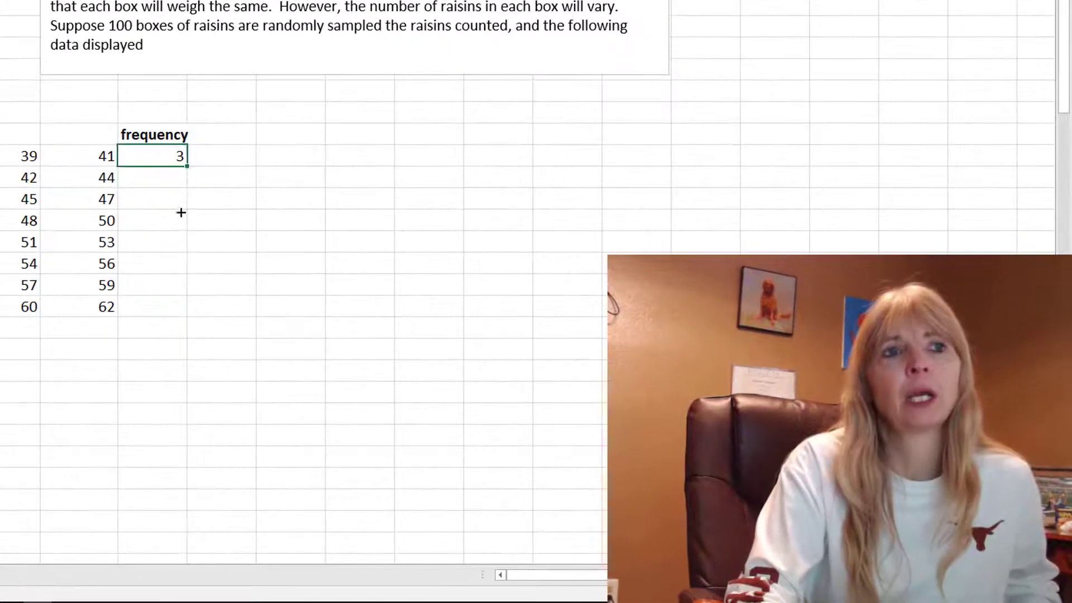
Fill the FREQUENCY formula down to G17 and compare bin limits 44 and 47 with the raw counts.
{"action": "left_click_drag", "start_coordinate": [187, 166], "coordinate": [175, 313]}
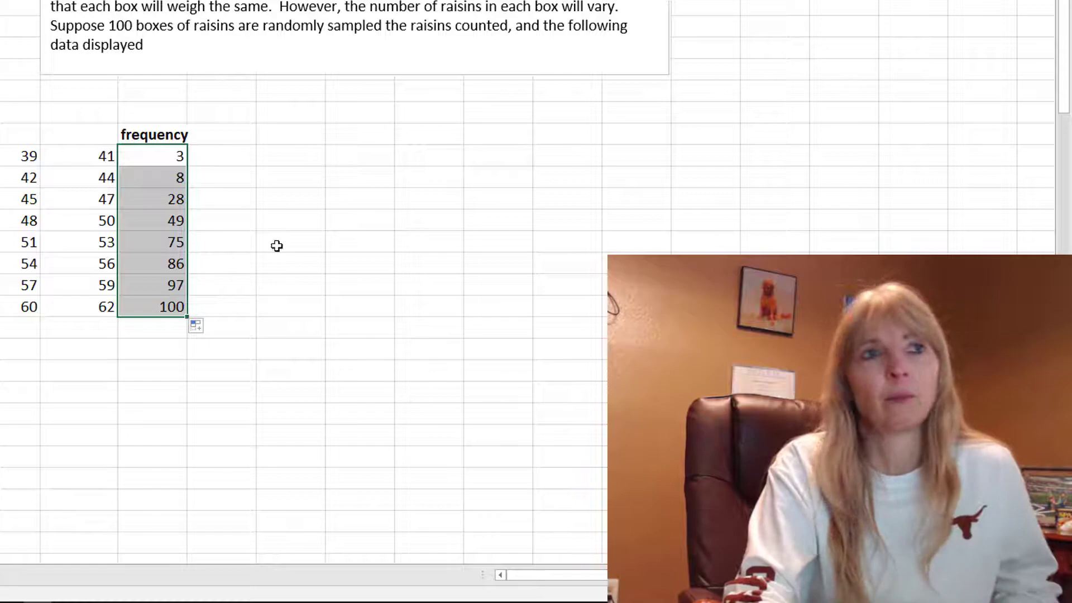
{"action": "left_click", "coordinate": [114, 177]}
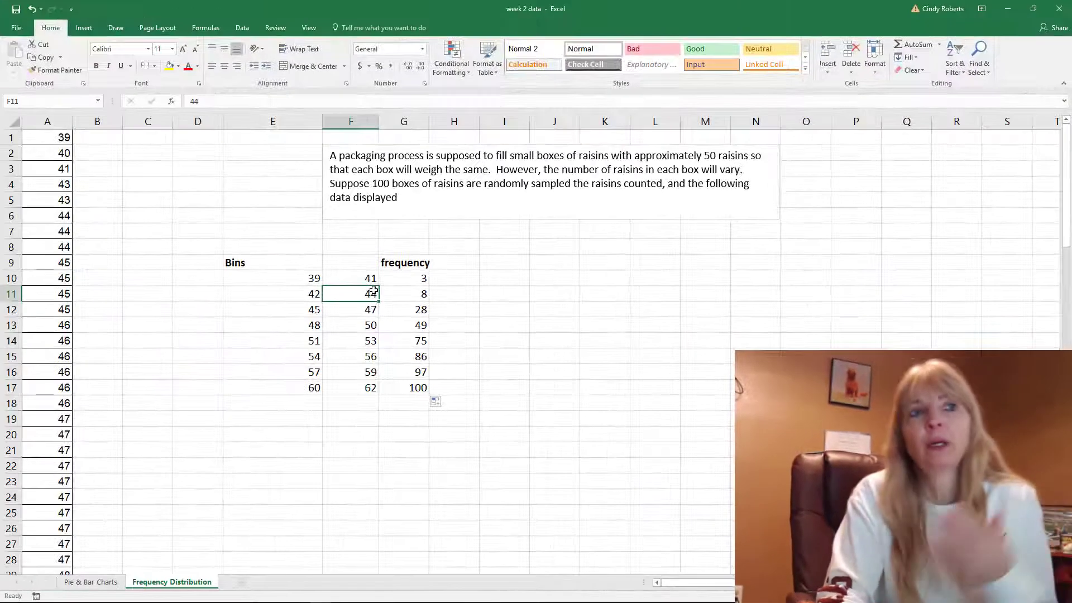
{"action": "left_click", "coordinate": [59, 250]}
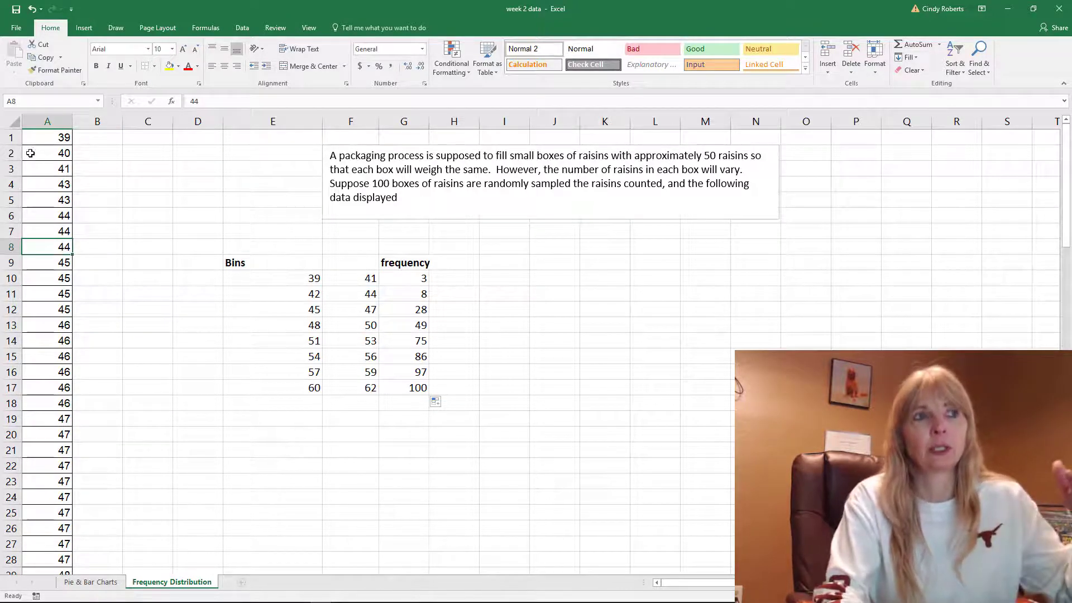
{"action": "left_click", "coordinate": [369, 314]}
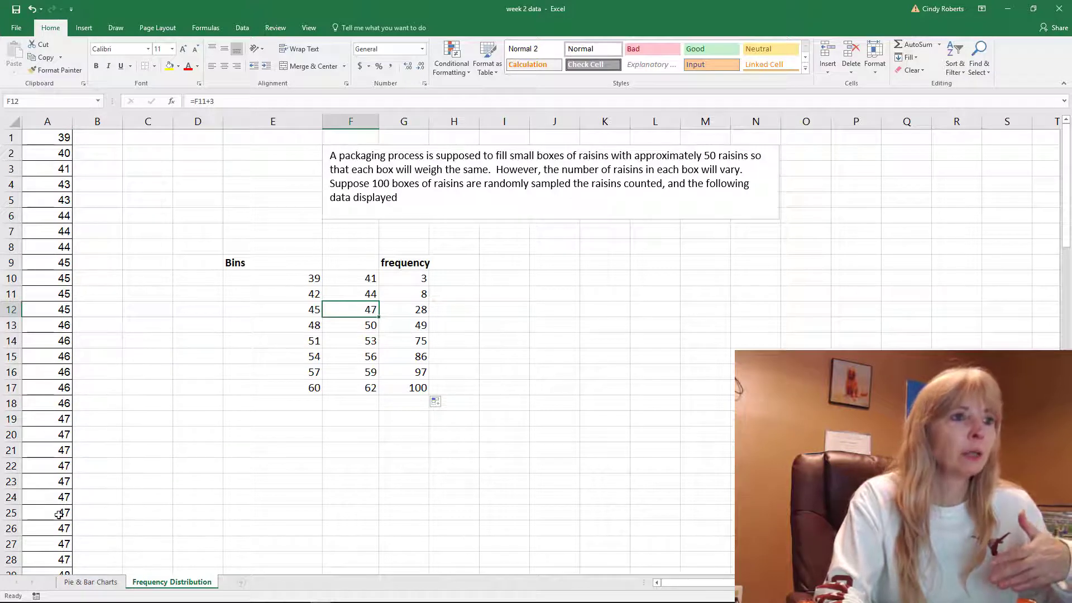
{"action": "scroll", "coordinate": [60, 519], "scroll_direction": "down", "scroll_amount": 1}
{"action": "left_click", "coordinate": [58, 514]}
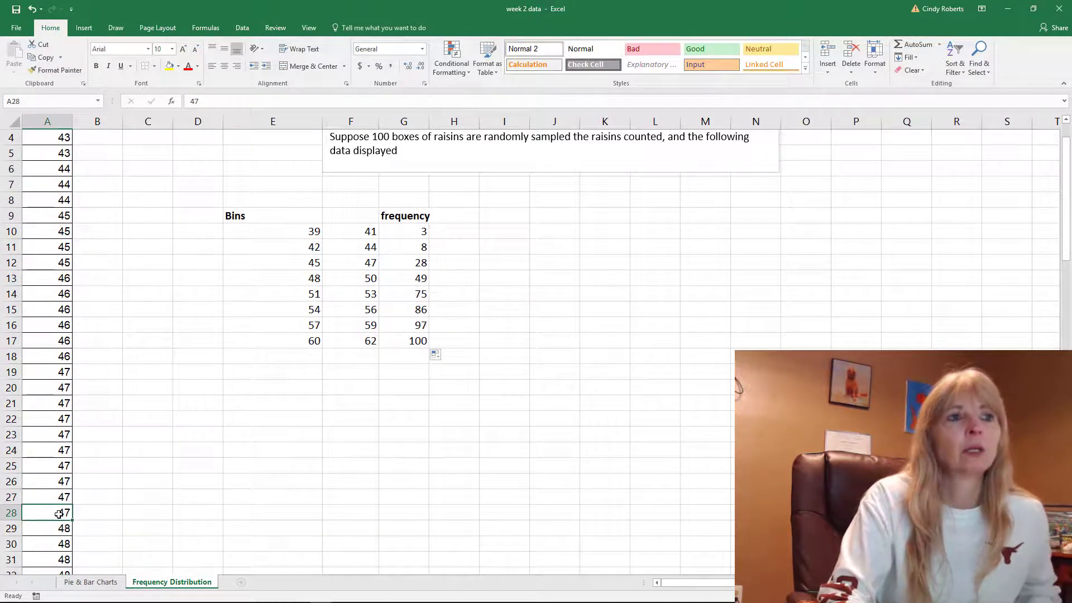
{"action": "scroll", "coordinate": [215, 166], "scroll_direction": "up", "scroll_amount": 1}
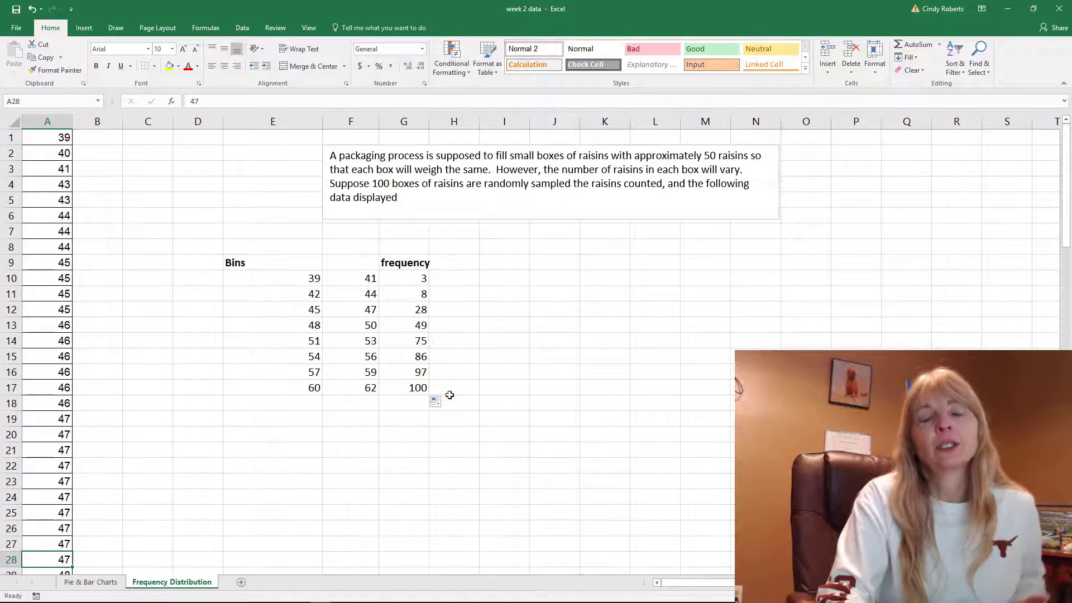
{"action": "left_click", "coordinate": [411, 297]}
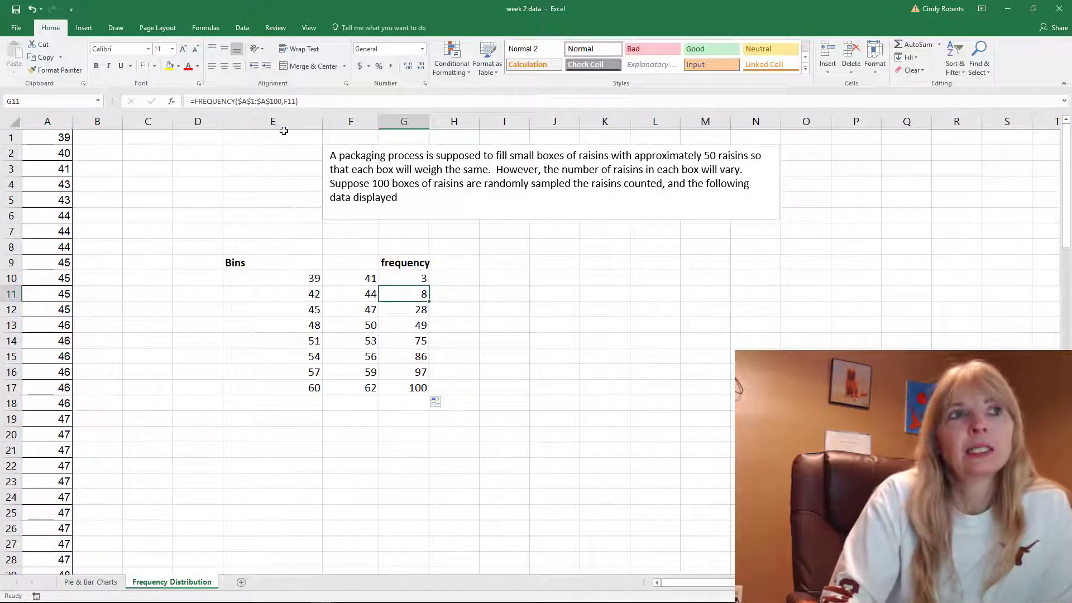
Subtract earlier counts in G11 and G12, giving class frequencies 5 and 20.
{"action": "left_click", "coordinate": [315, 102]}
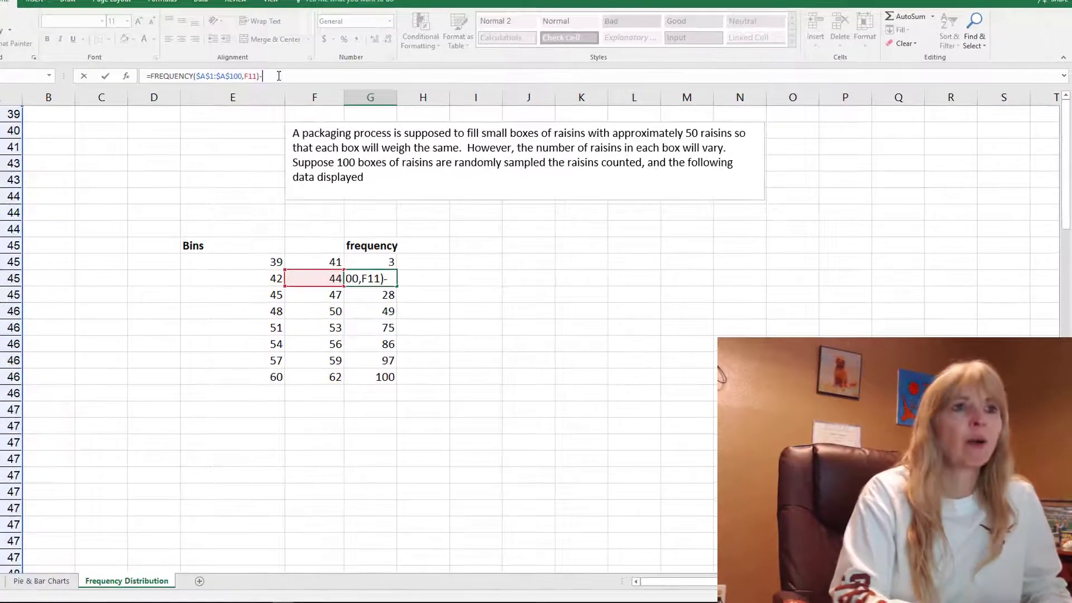
{"action": "type", "text": "-"}
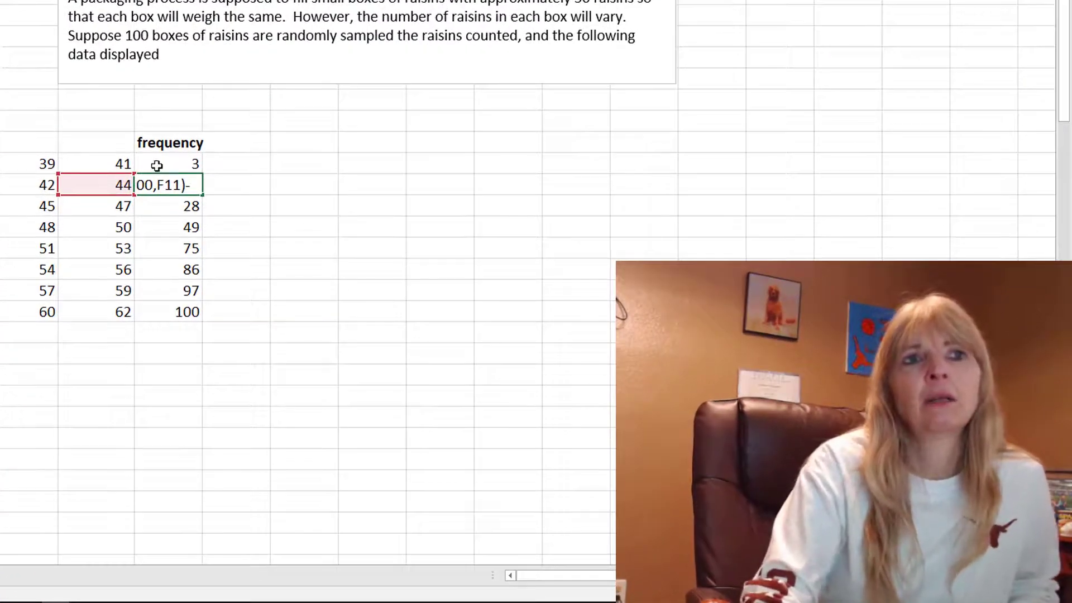
{"action": "left_click", "coordinate": [150, 162]}
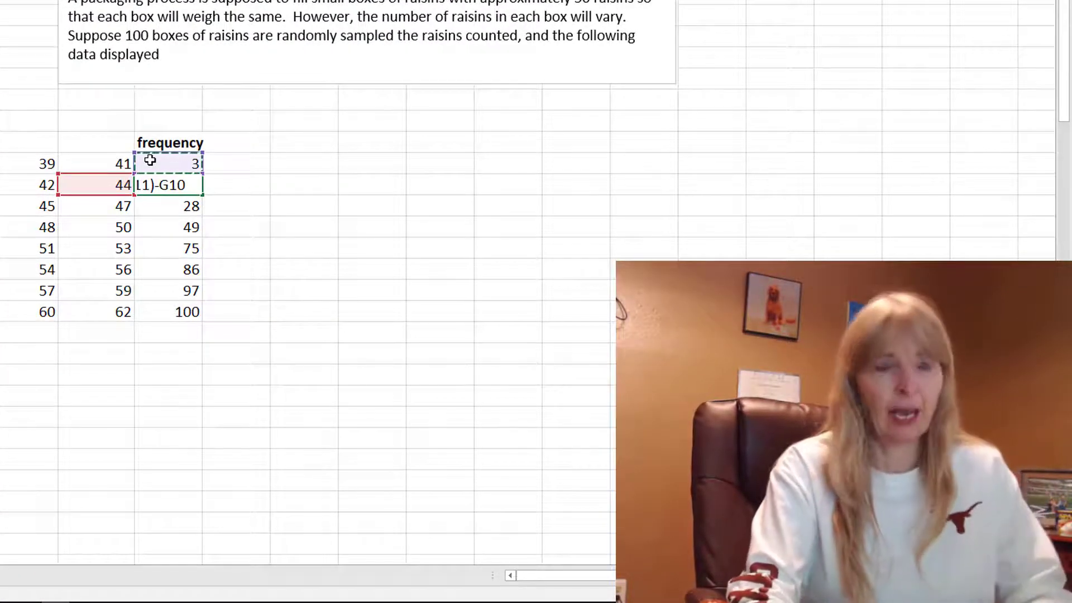
{"action": "key", "text": "Return"}
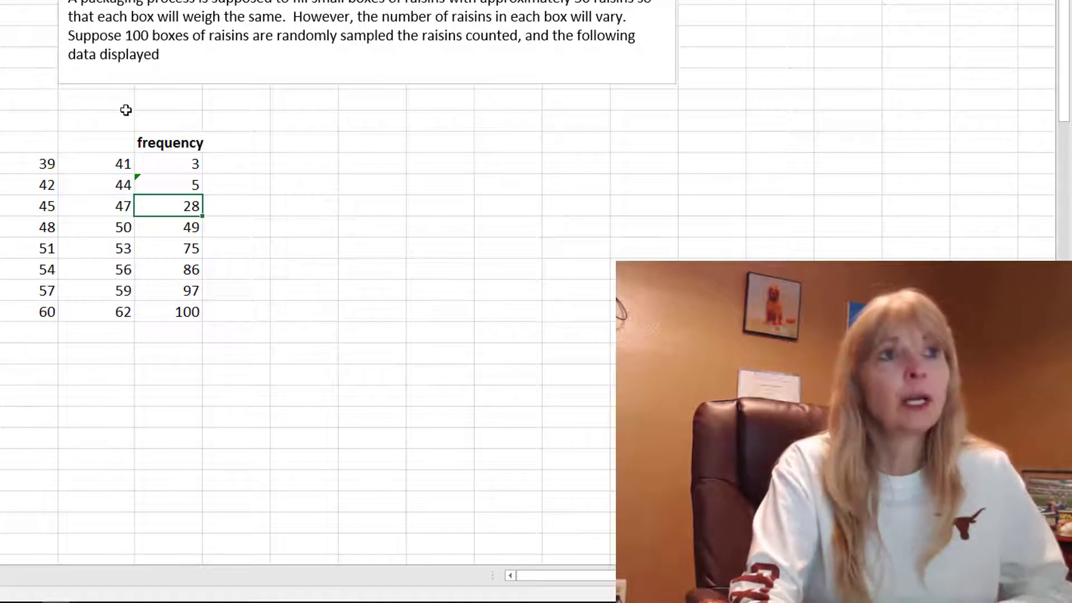
{"action": "key", "text": "F2"}
{"action": "type", "text": "-sum("}
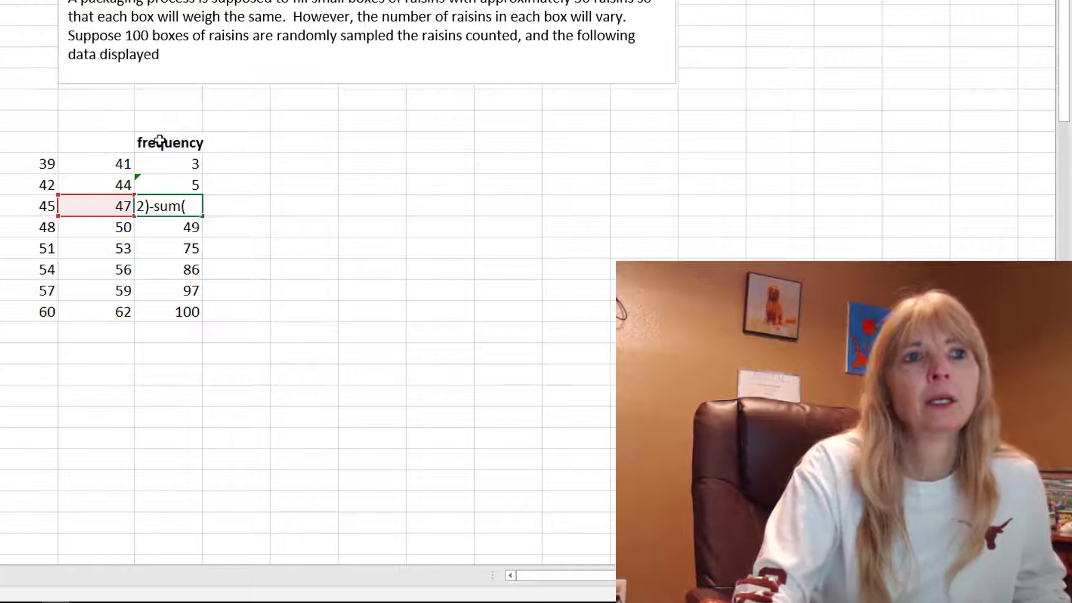
{"action": "left_click_drag", "start_coordinate": [173, 162], "coordinate": [172, 177]}
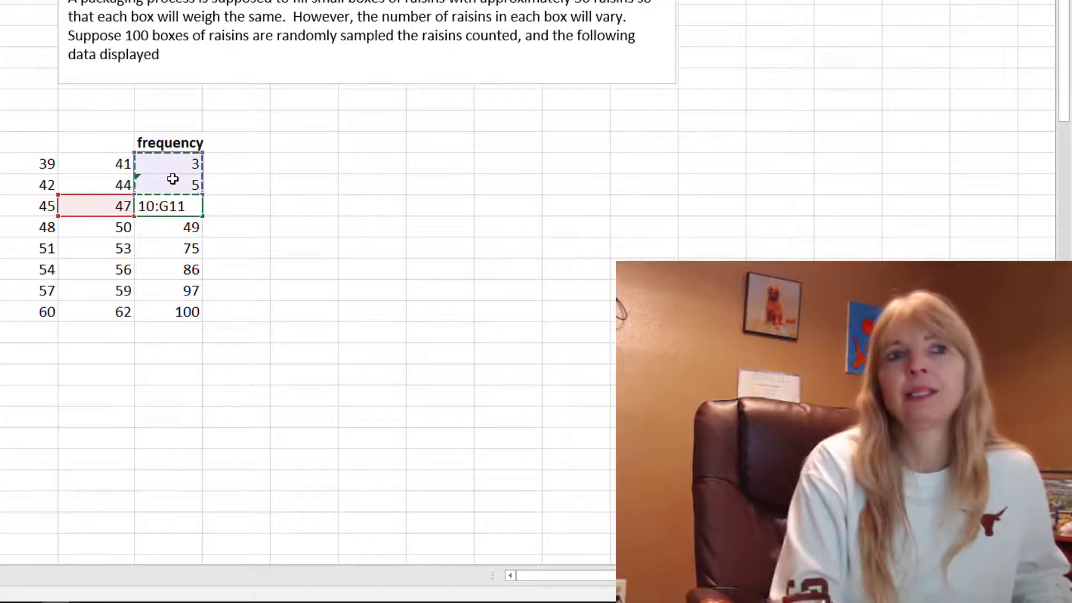
{"action": "type", "text": ")"}
{"action": "key", "text": "Return"}
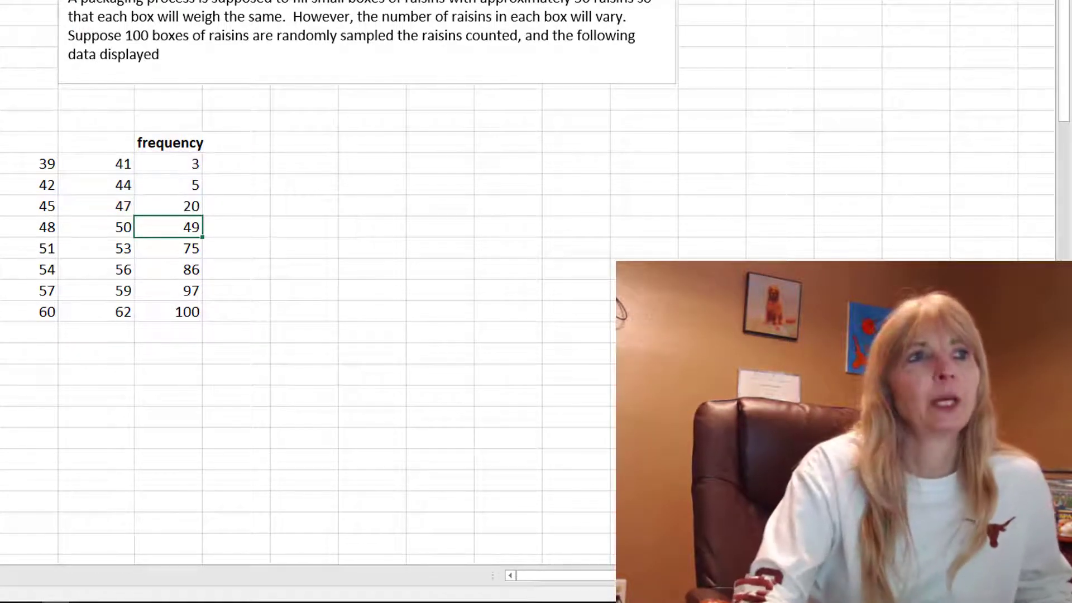
Append -SUM of earlier counts in G13 and G14, giving frequencies 21 and 26.
{"action": "key", "text": "F2"}
{"action": "type", "text": "-"}
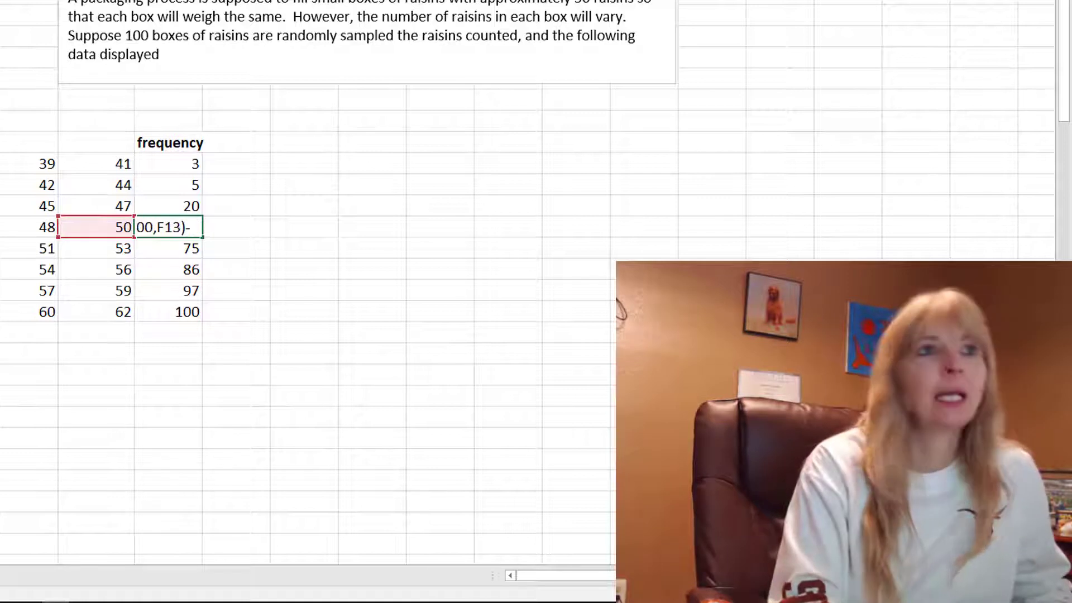
{"action": "type", "text": "SUM("}
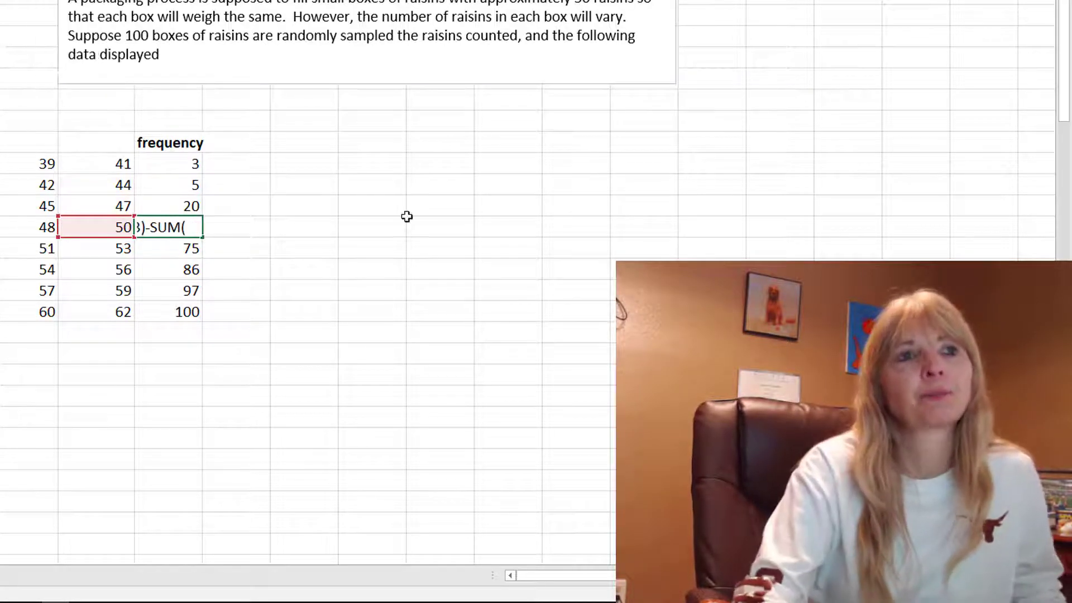
{"action": "left_click_drag", "start_coordinate": [190, 159], "coordinate": [184, 206]}
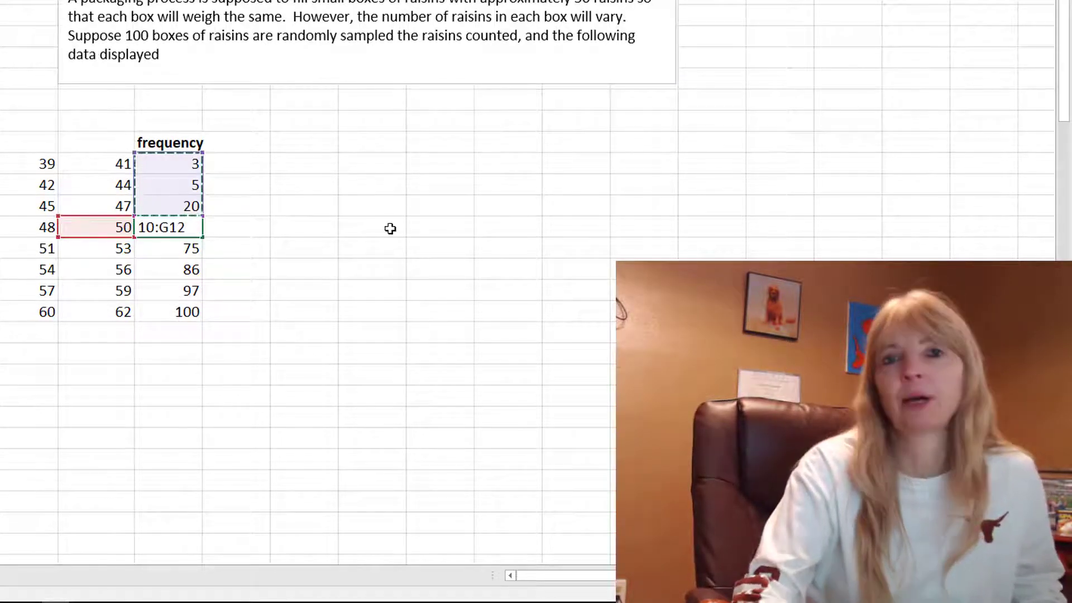
{"action": "type", "text": ")"}
{"action": "key", "text": "Return"}
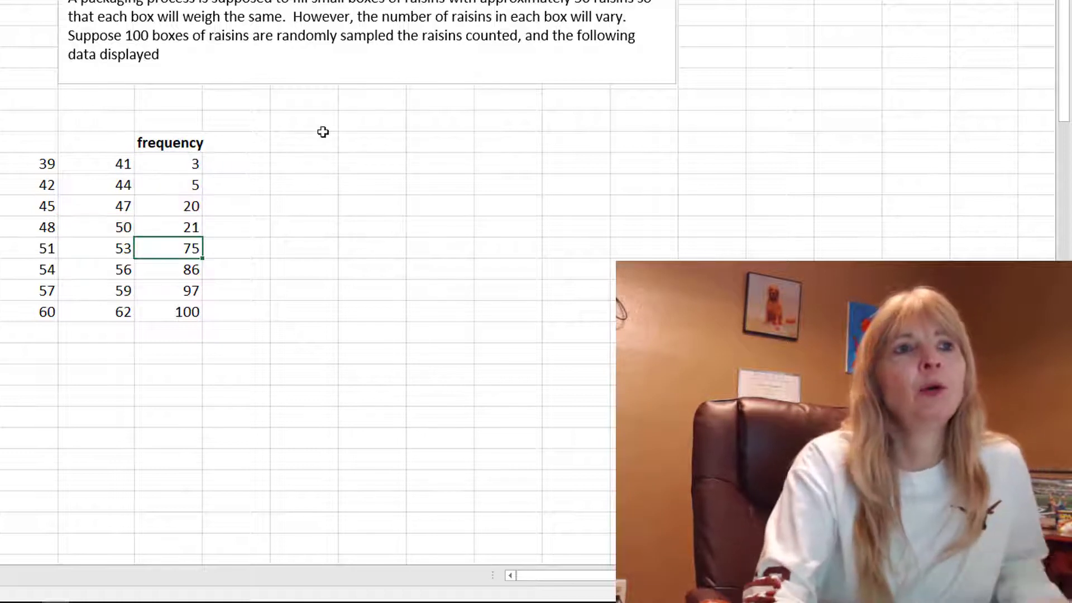
{"action": "key", "text": "F2"}
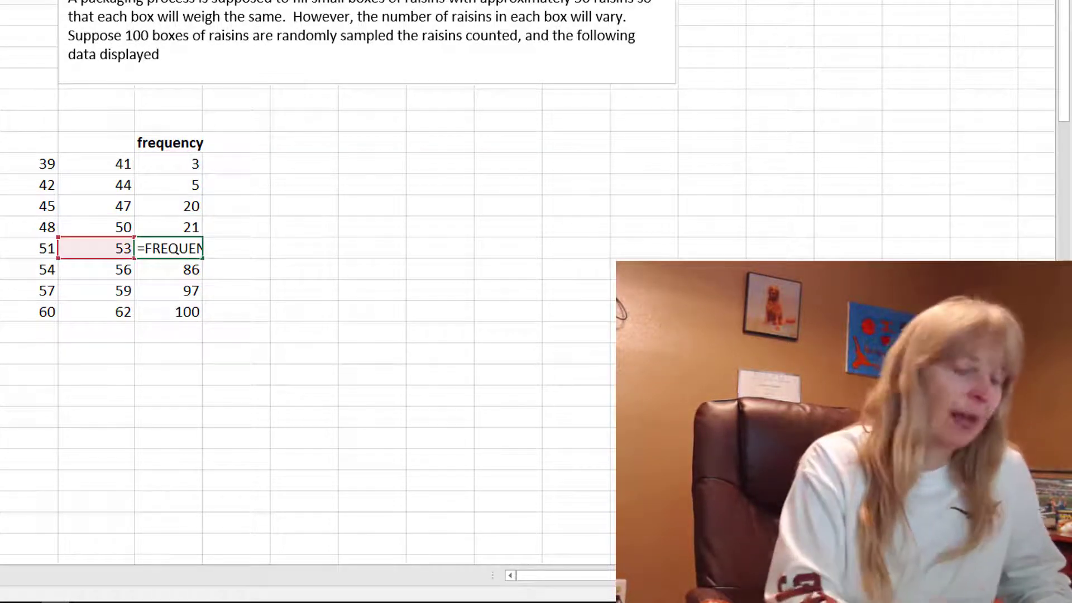
{"action": "type", "text": "-SUM("}
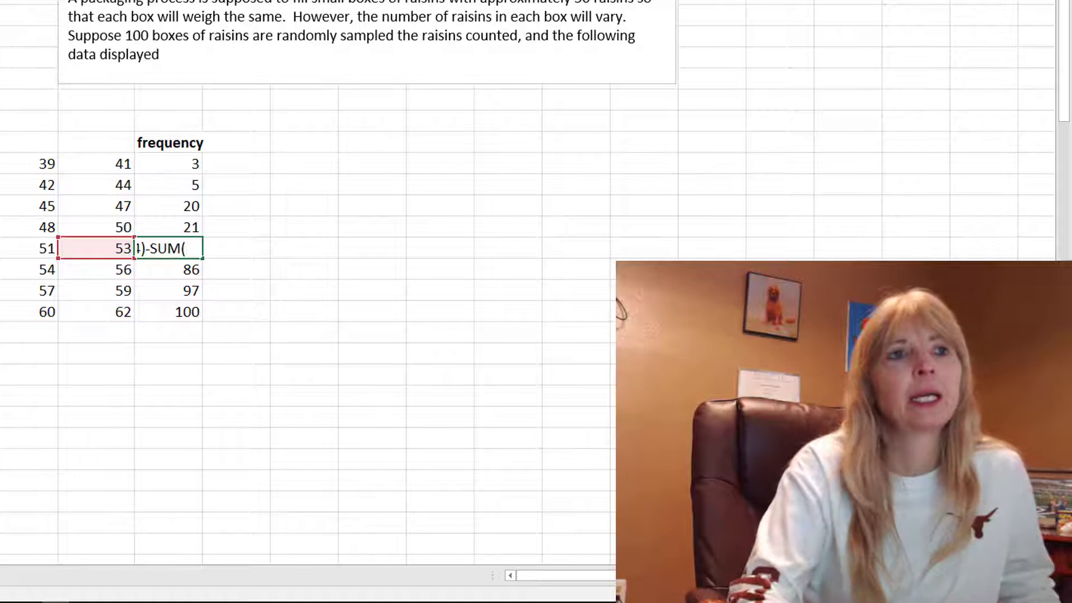
{"action": "left_click_drag", "start_coordinate": [179, 159], "coordinate": [163, 224]}
{"action": "type", "text": ")"}
{"action": "key", "text": "Return"}
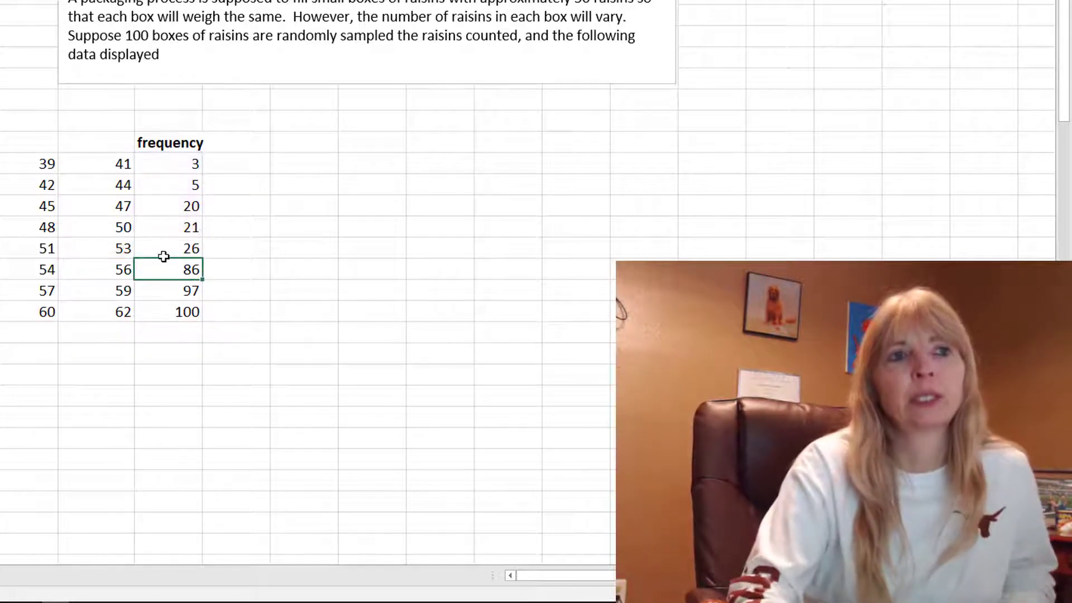
Correct the running total 86 to a class frequency of 11 by subtracting the counts above.
{"action": "double_click", "coordinate": [180, 250]}
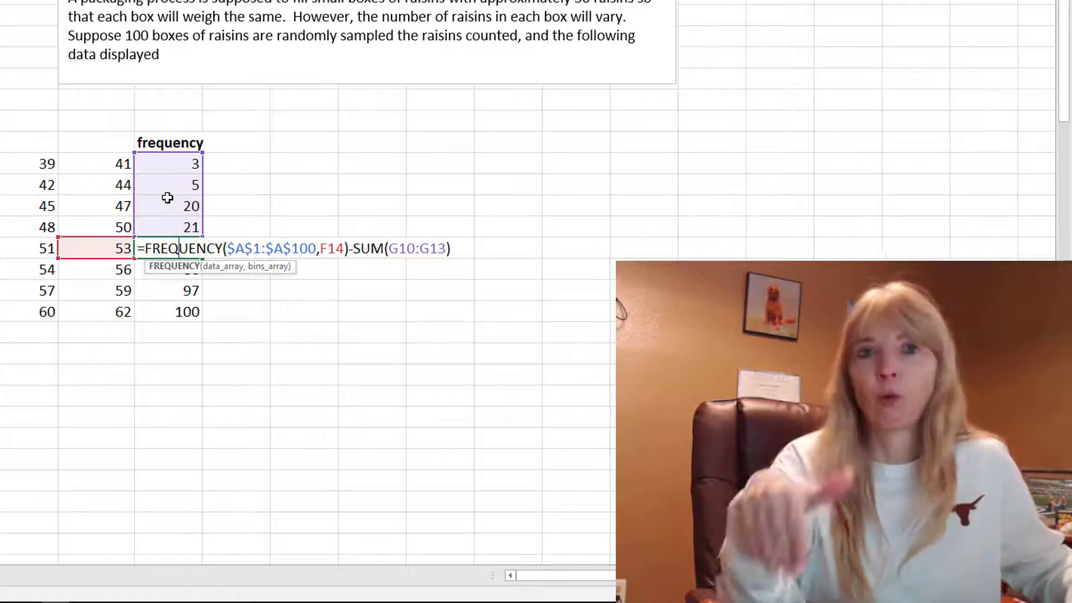
{"action": "key", "text": "Escape"}
{"action": "left_click", "coordinate": [197, 270]}
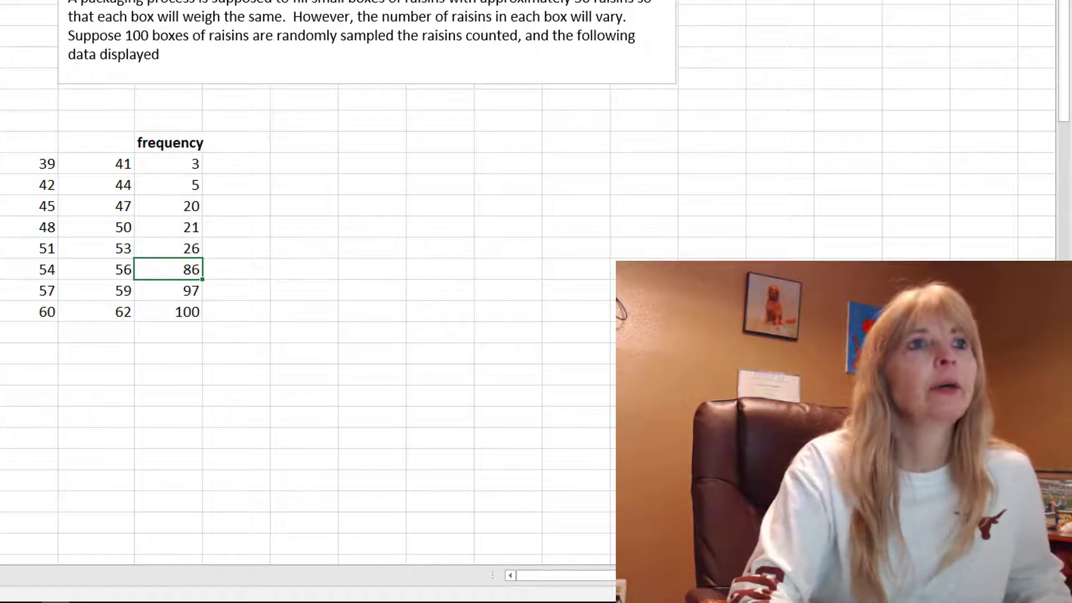
{"action": "key", "text": "F2"}
{"action": "type", "text": "-S"}
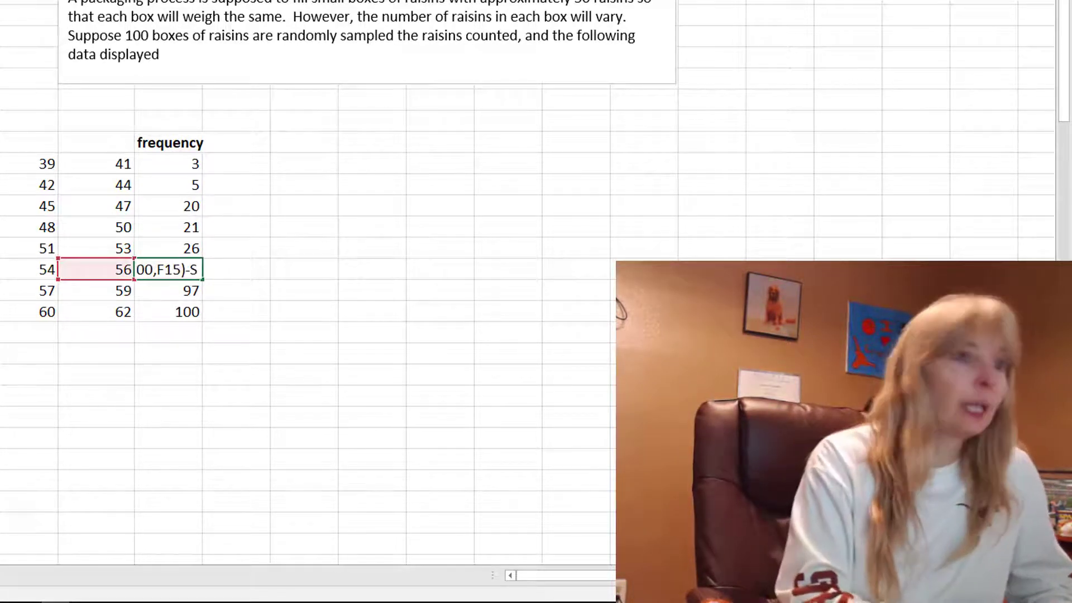
{"action": "type", "text": "UM("}
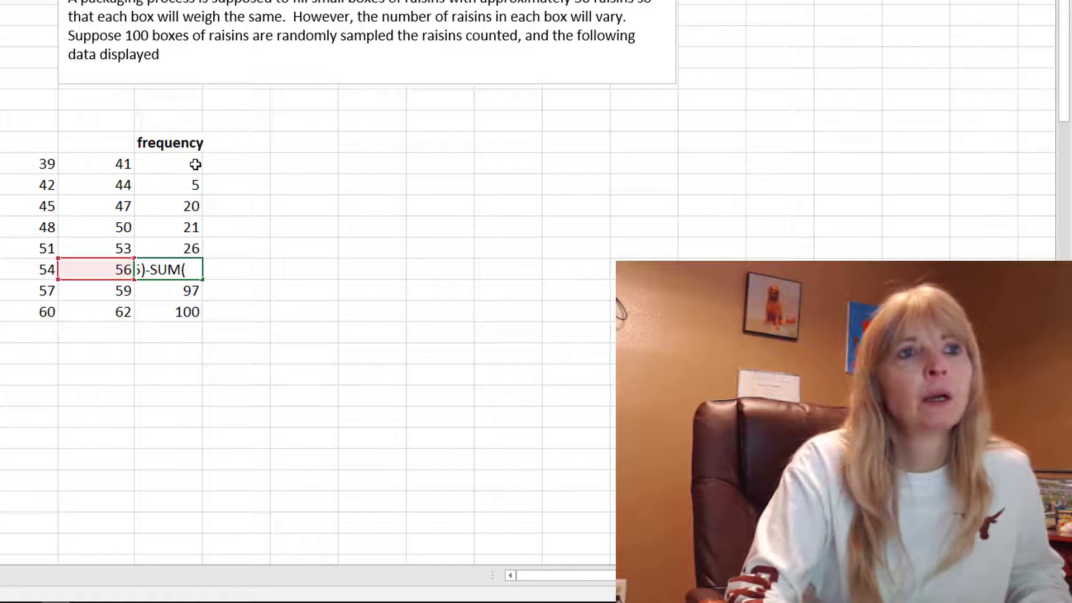
{"action": "left_click_drag", "start_coordinate": [196, 164], "coordinate": [172, 249]}
{"action": "type", "text": ")"}
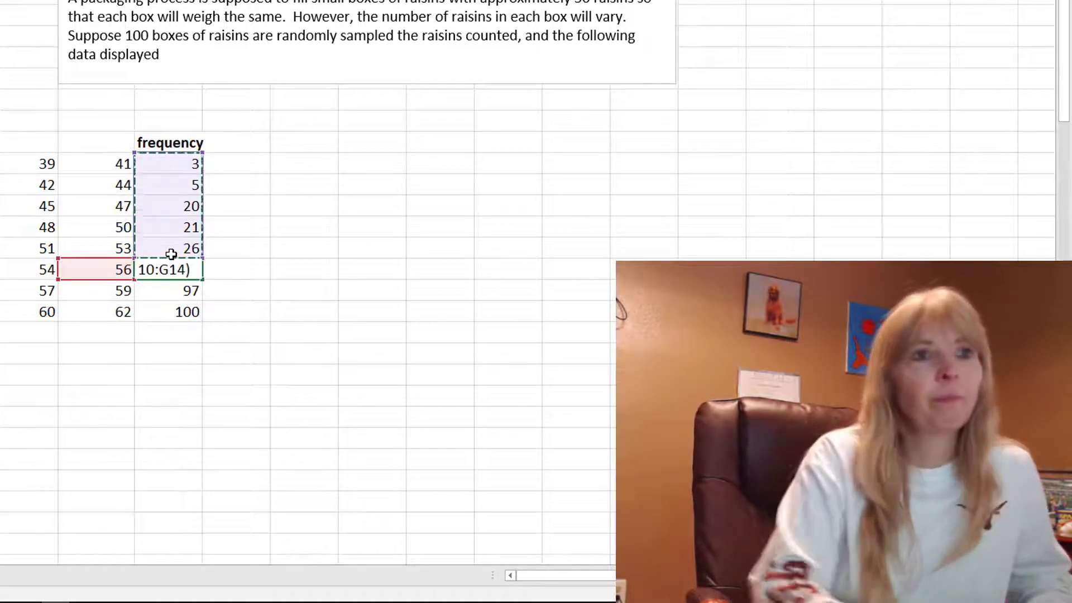
{"action": "key", "text": "Return"}
Correct the last two running totals, 97 and 100, to class frequencies 11 and 3.
{"action": "key", "text": "F2"}
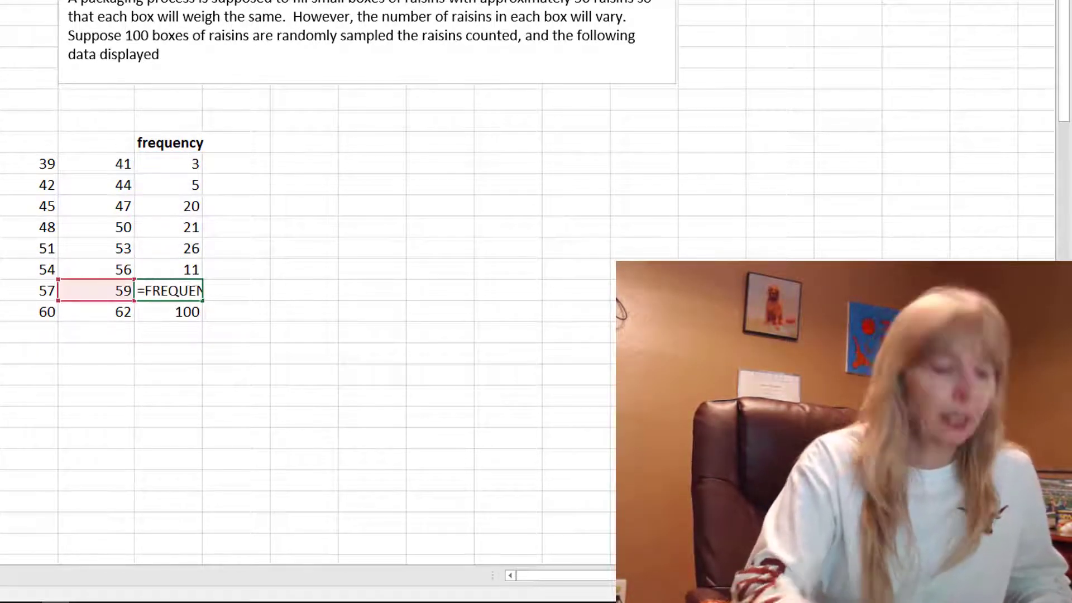
{"action": "type", "text": "-SUM("}
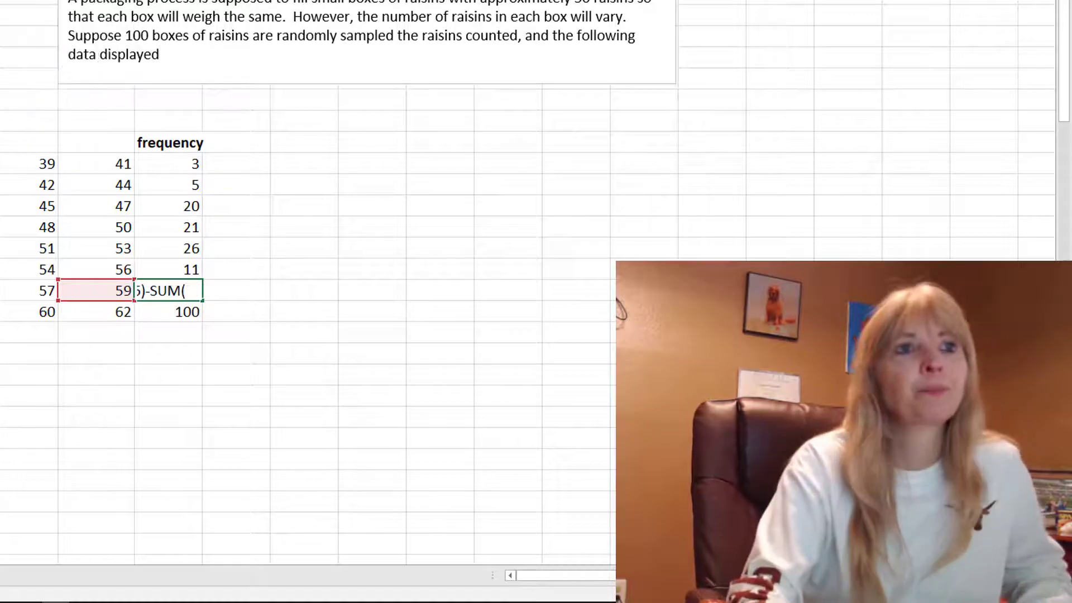
{"action": "left_click_drag", "start_coordinate": [168, 160], "coordinate": [156, 272]}
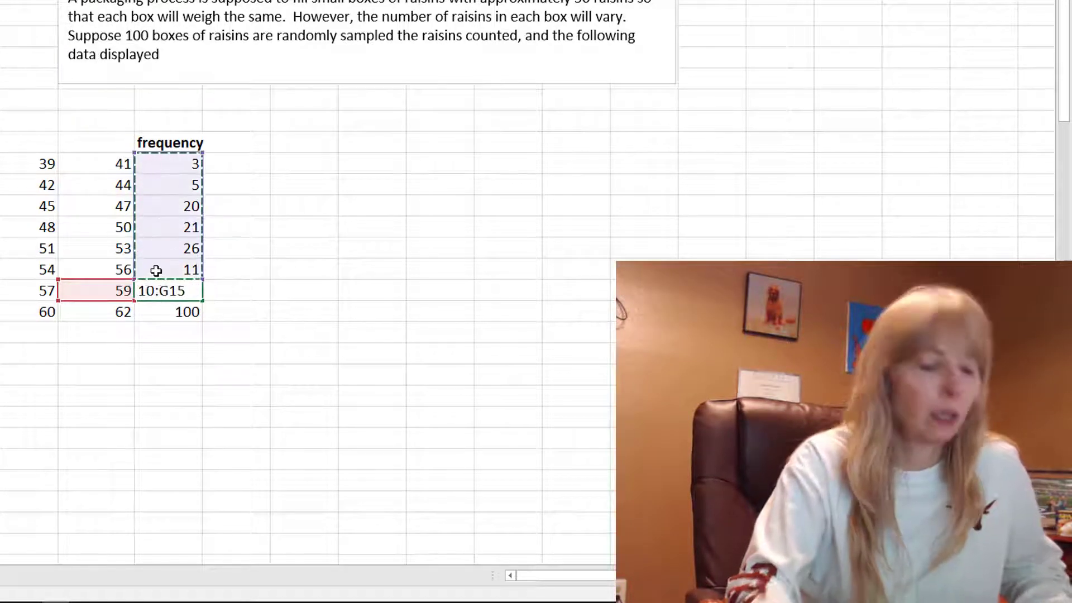
{"action": "key", "text": "Return"}
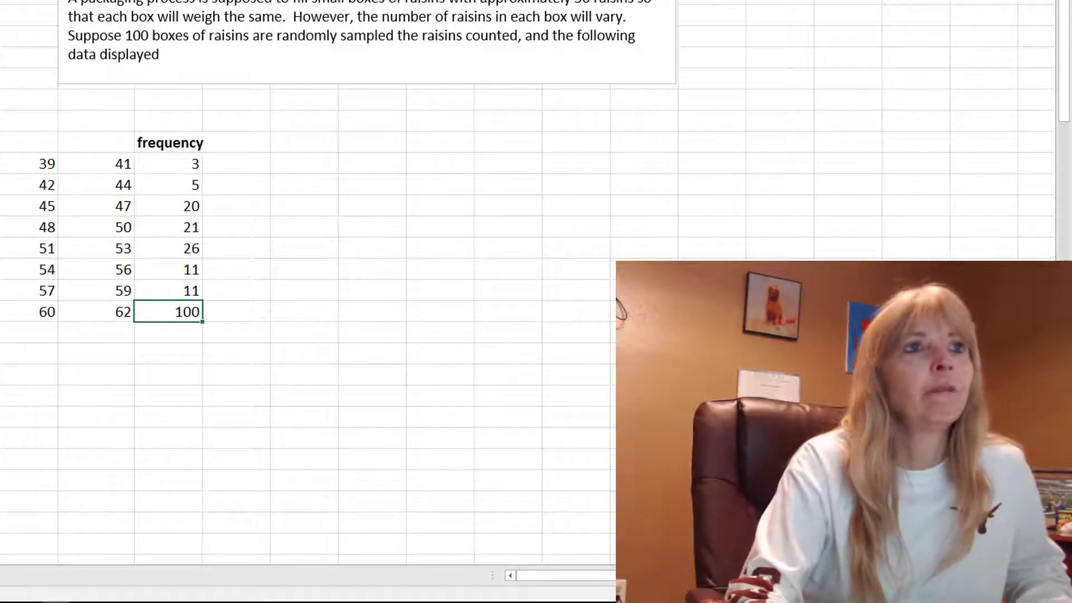
{"action": "key", "text": "F2"}
{"action": "type", "text": "-SUM"}
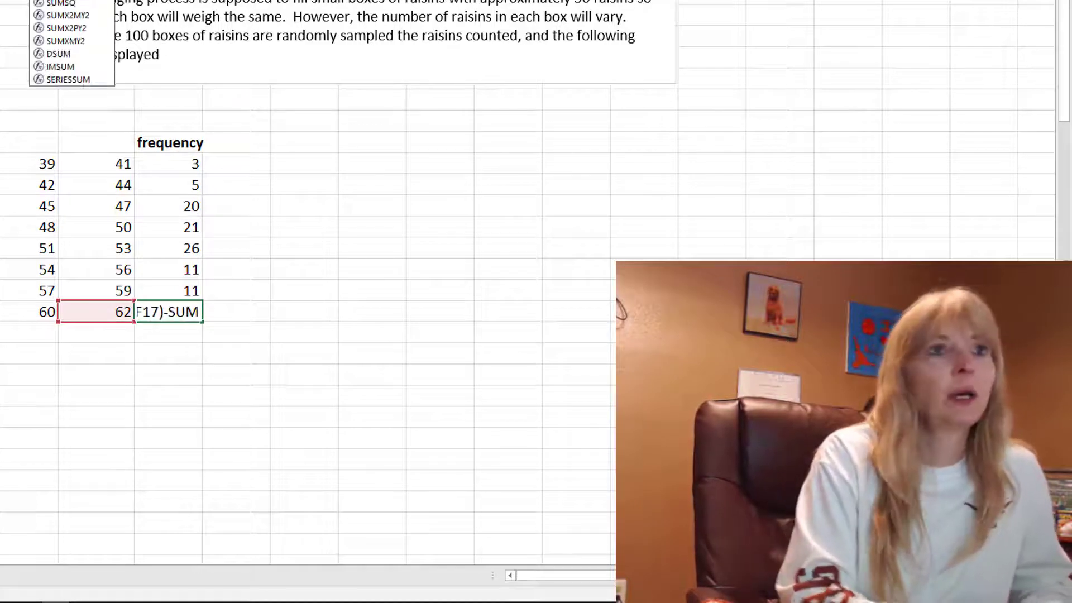
{"action": "type", "text": "("}
{"action": "left_click_drag", "start_coordinate": [177, 289], "coordinate": [160, 165]}
{"action": "type", "text": ")"}
{"action": "key", "text": "Return"}
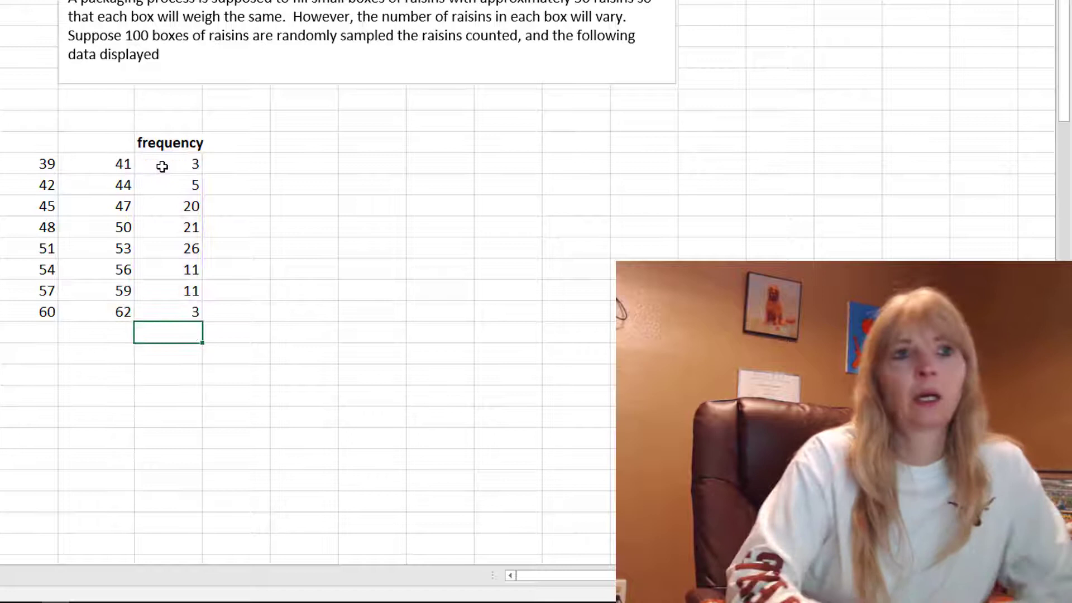
{"action": "key", "text": "Return"}
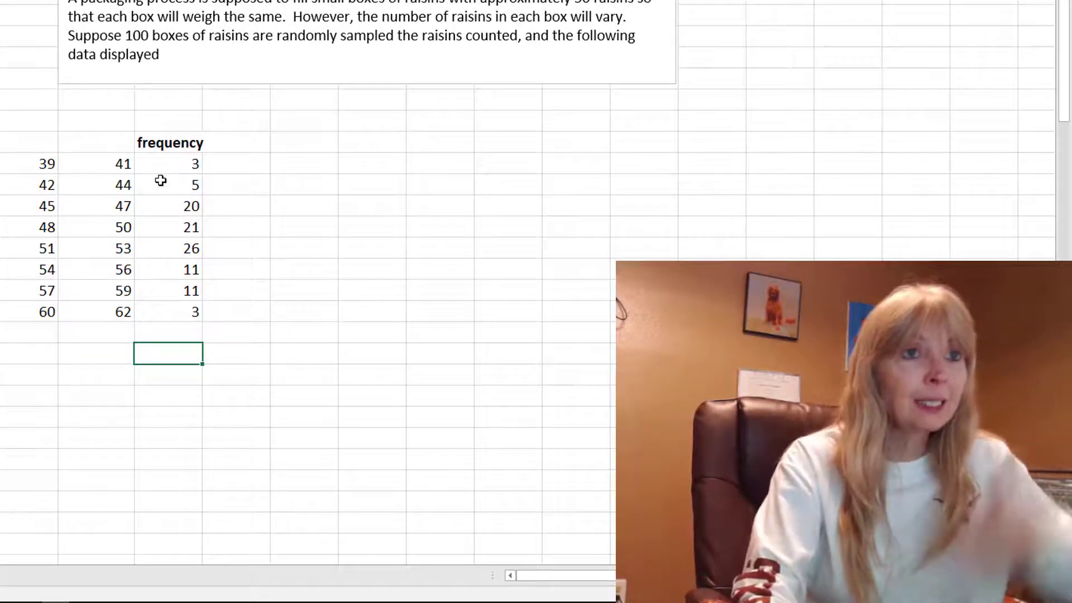
Enter =SUM(G10:G17) below the frequency column, showing 100.
{"action": "type", "text": "=SUM("}
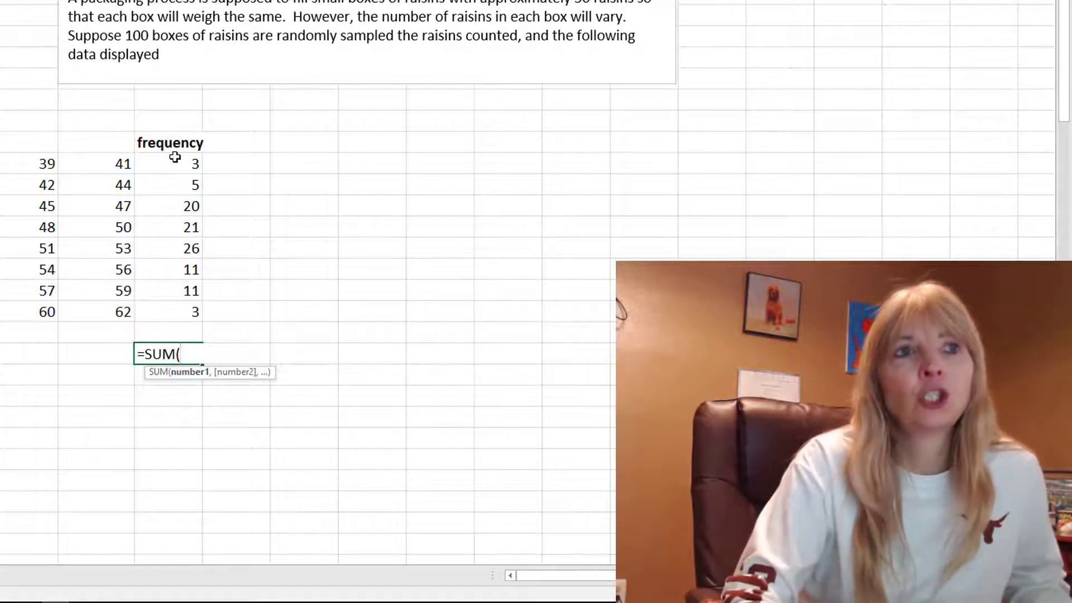
{"action": "left_click_drag", "start_coordinate": [175, 158], "coordinate": [180, 304]}
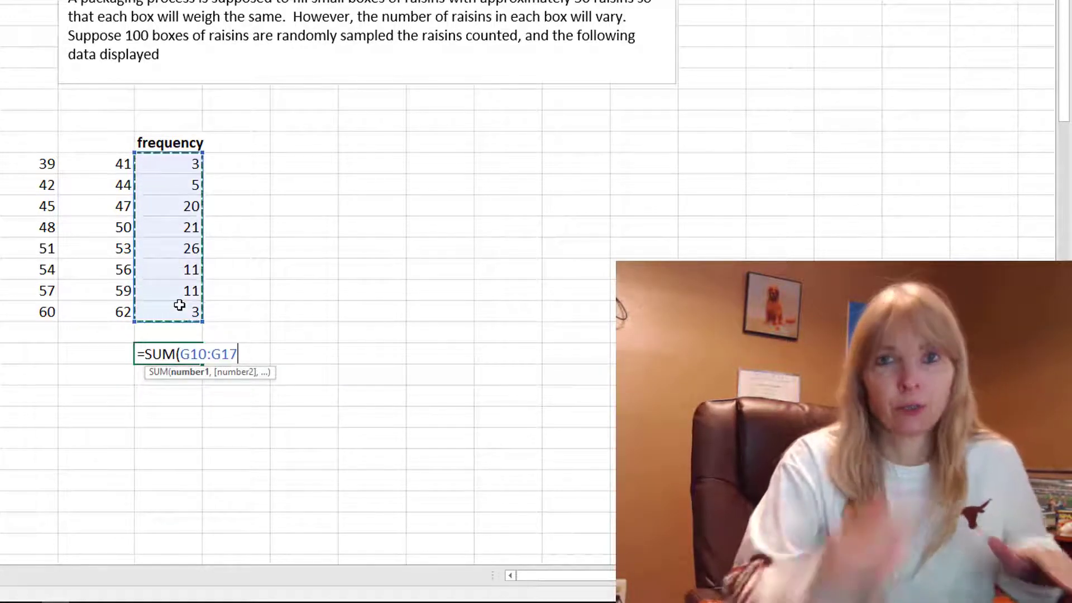
{"action": "type", "text": ")"}
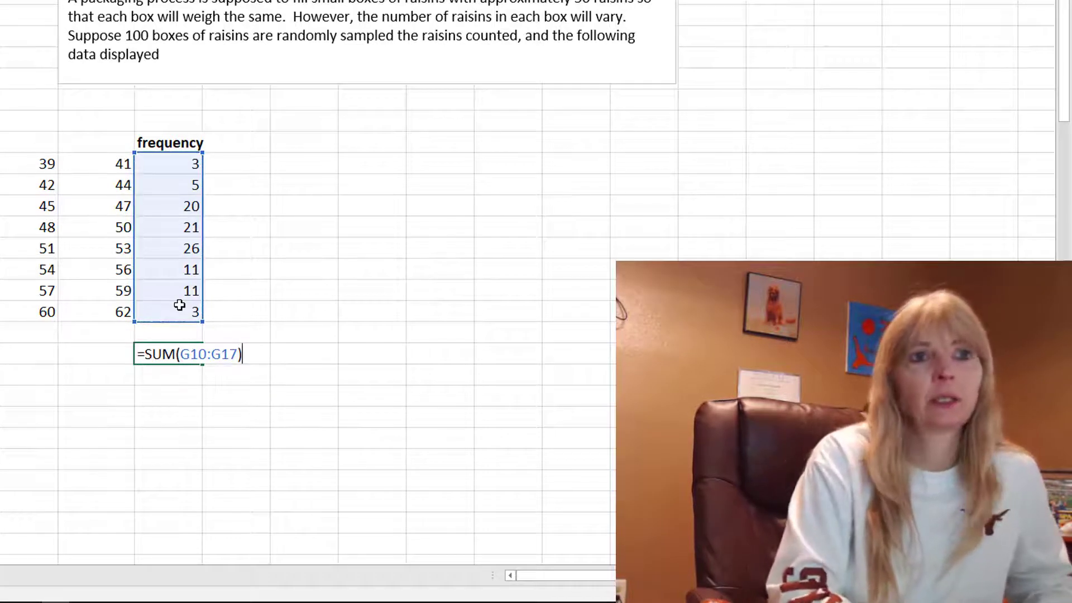
{"action": "key", "text": "Return"}
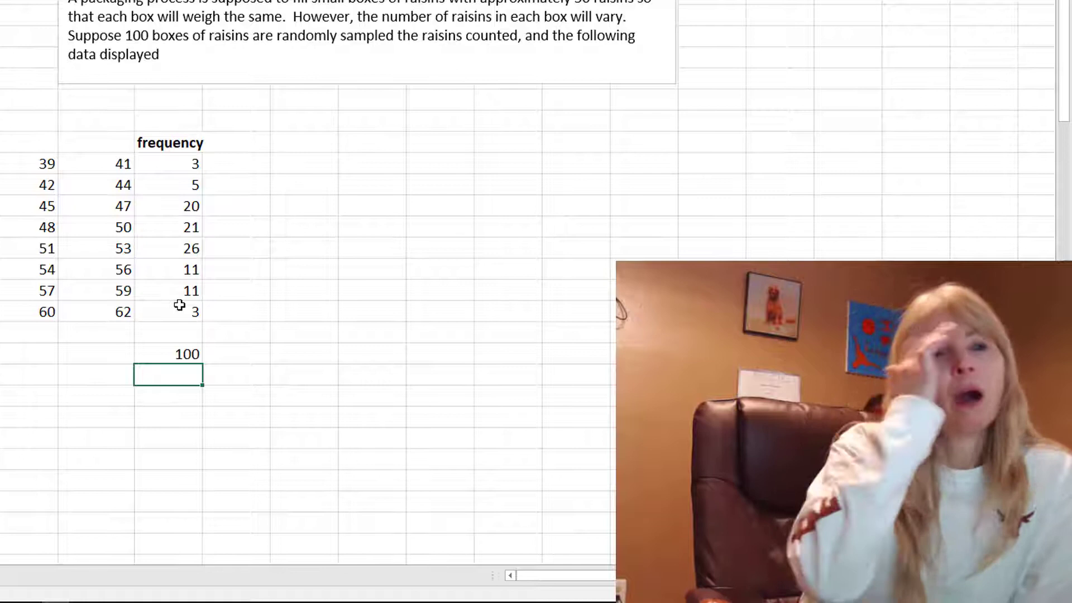
Add a 'relative freq' heading beside the frequency heading.
{"action": "left_click", "coordinate": [237, 147]}
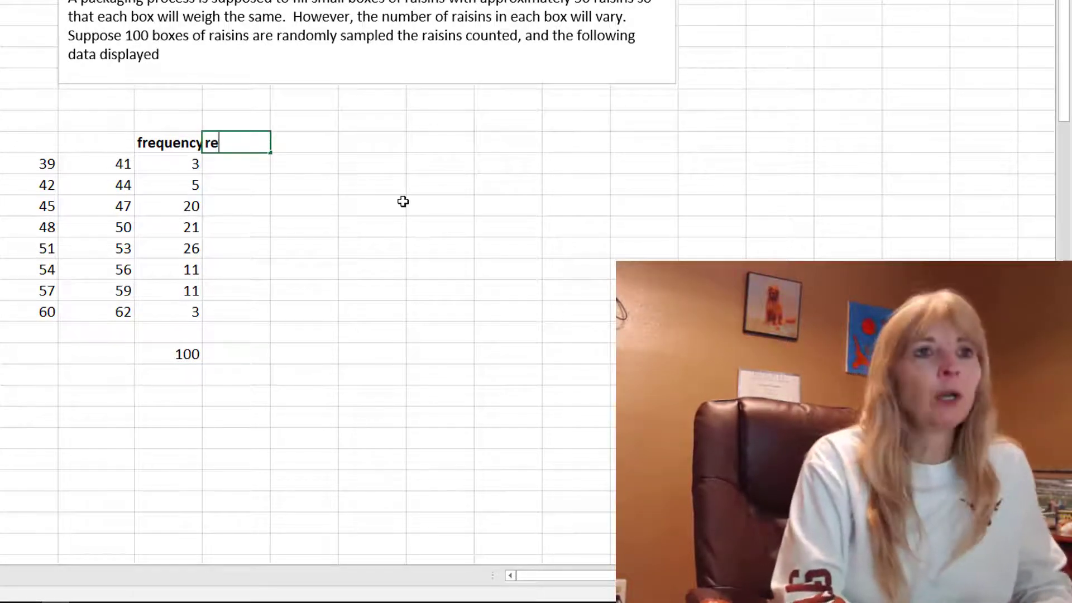
{"action": "type", "text": "relative freq"}
{"action": "key", "text": "Return"}
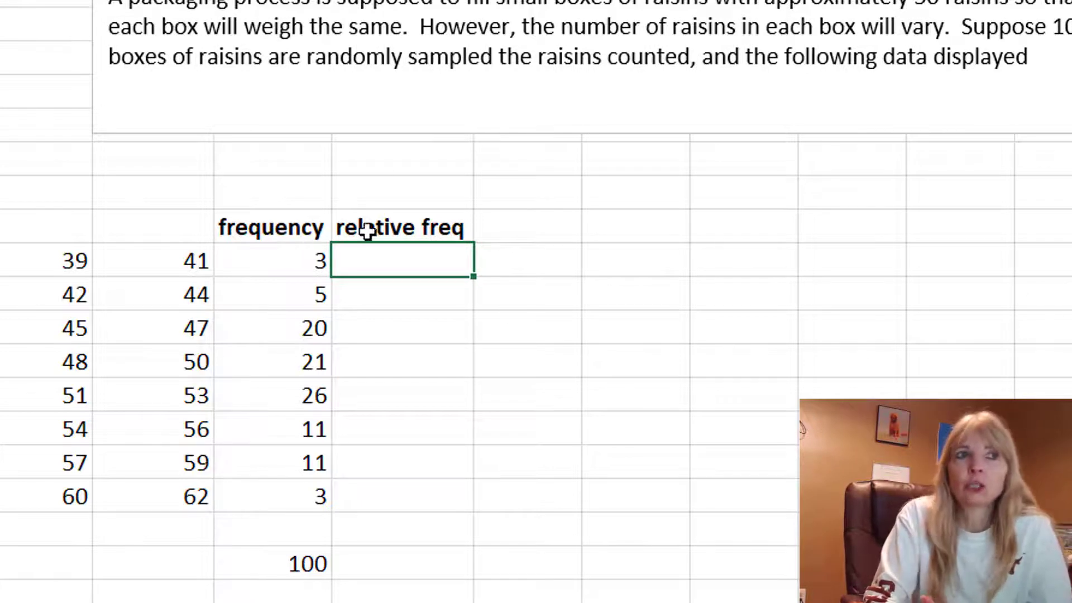
{"action": "left_click", "coordinate": [328, 256]}
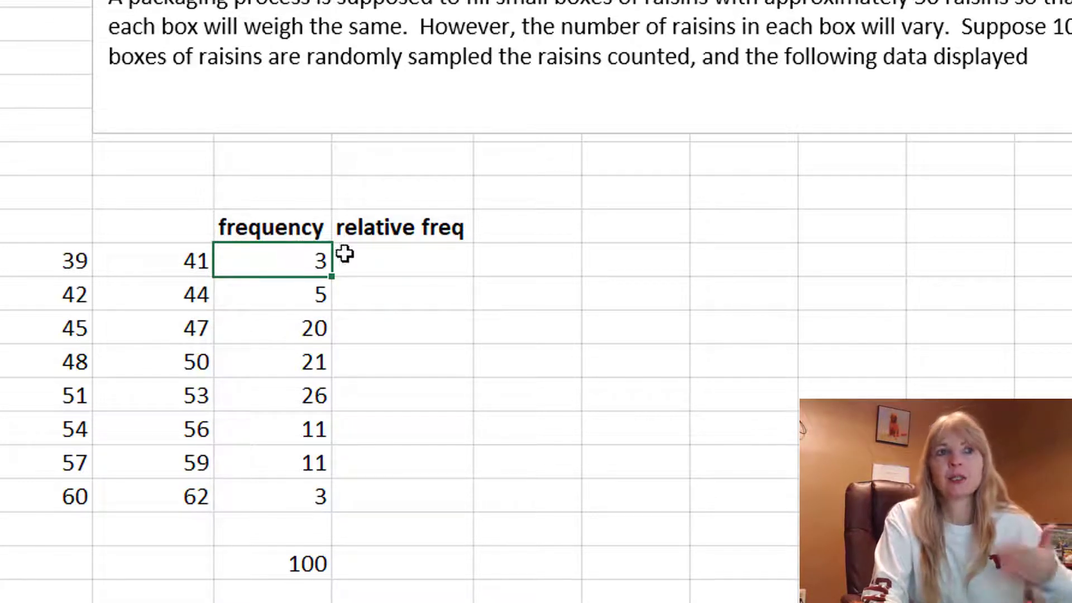
{"action": "left_click", "coordinate": [321, 305]}
Divide each frequency by the absolute total of 100 and fill down to the last class.
{"action": "left_click", "coordinate": [385, 267]}
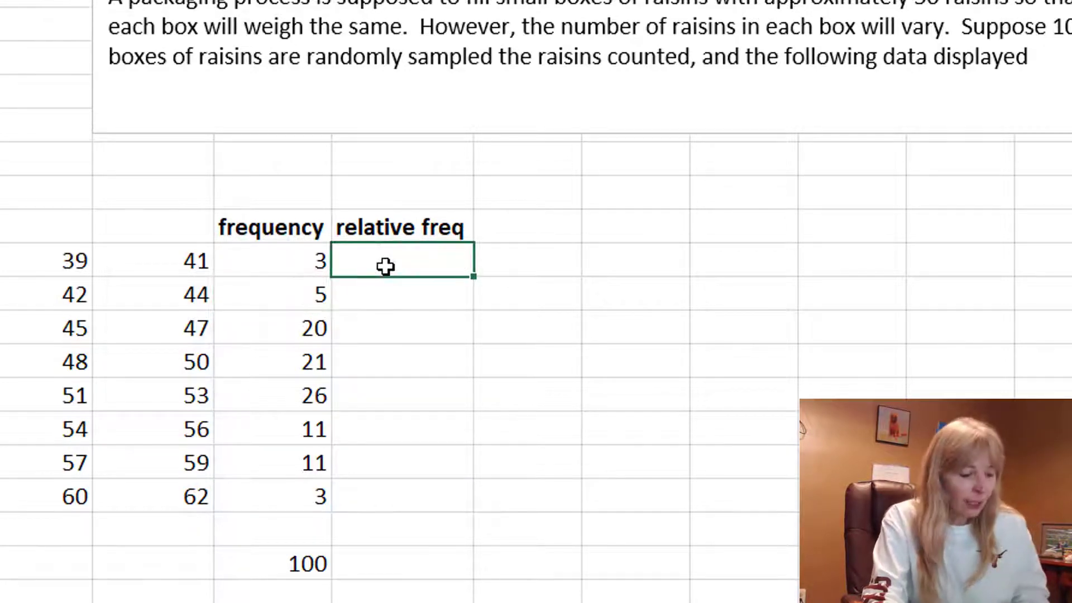
{"action": "type", "text": "="}
{"action": "left_click", "coordinate": [293, 267]}
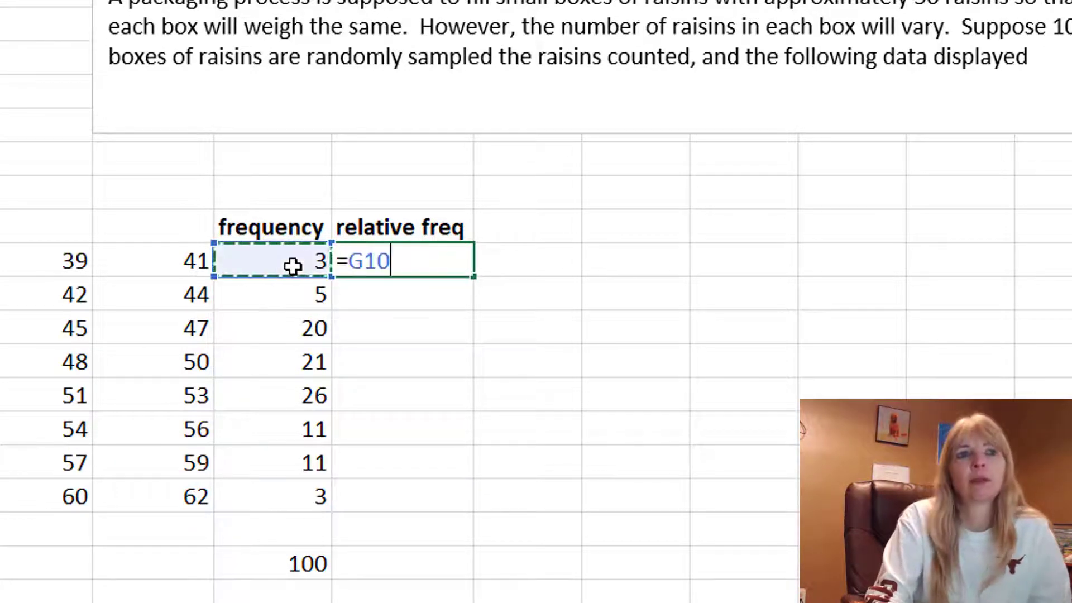
{"action": "type", "text": "/"}
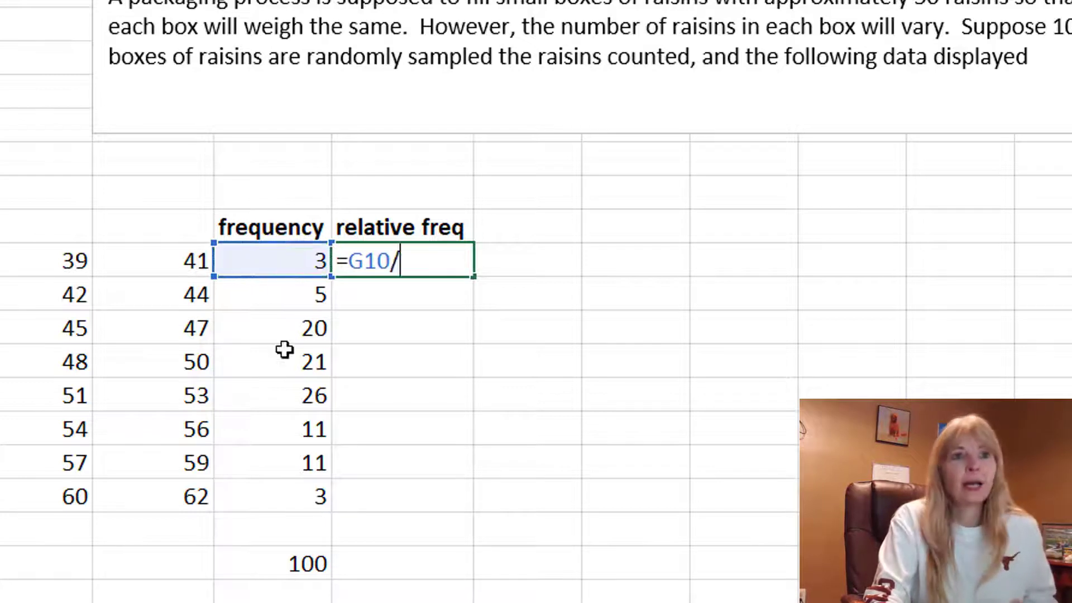
{"action": "left_click", "coordinate": [303, 562]}
{"action": "key", "text": "F4"}
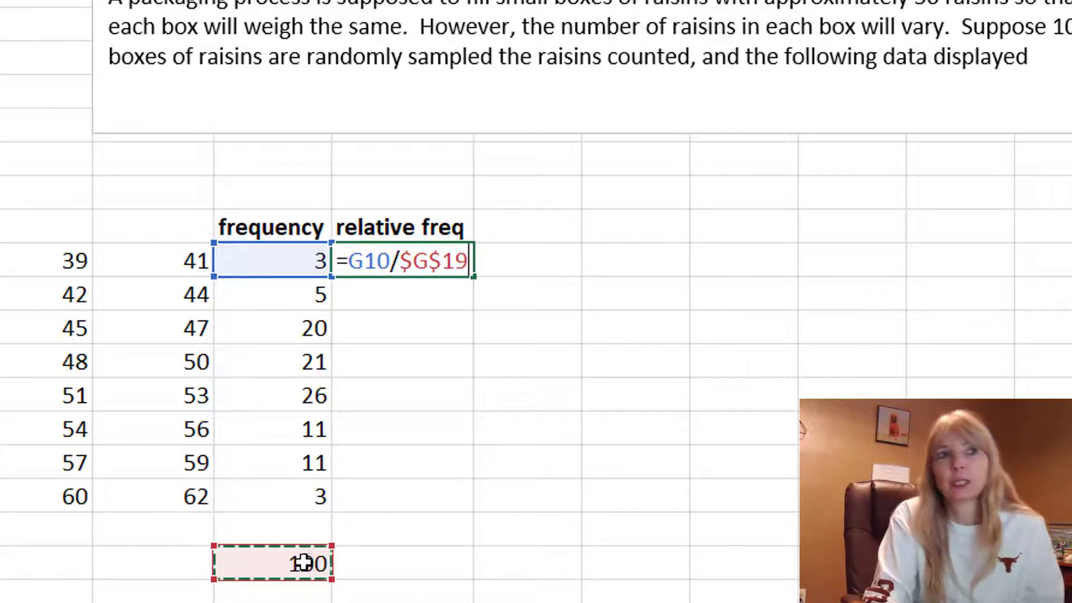
{"action": "key", "text": "Return"}
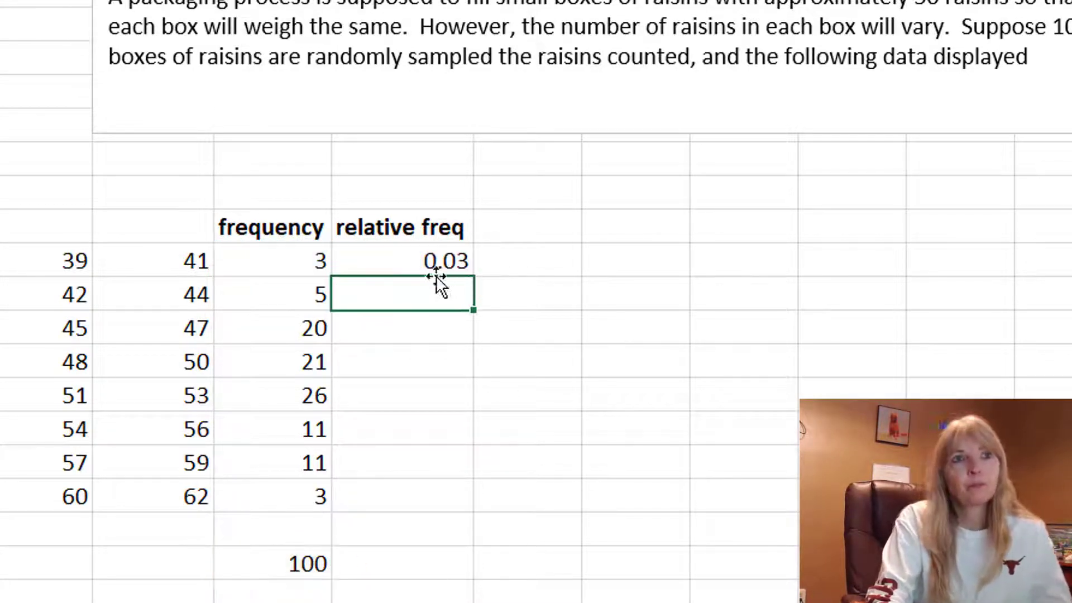
{"action": "left_click", "coordinate": [468, 269]}
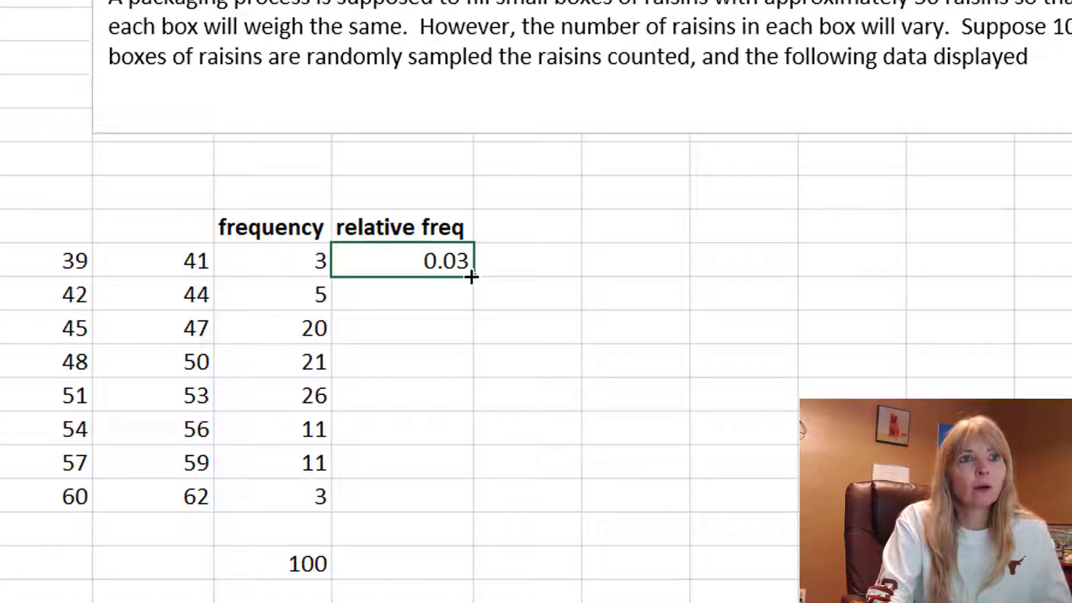
{"action": "left_click_drag", "start_coordinate": [472, 277], "coordinate": [443, 512]}
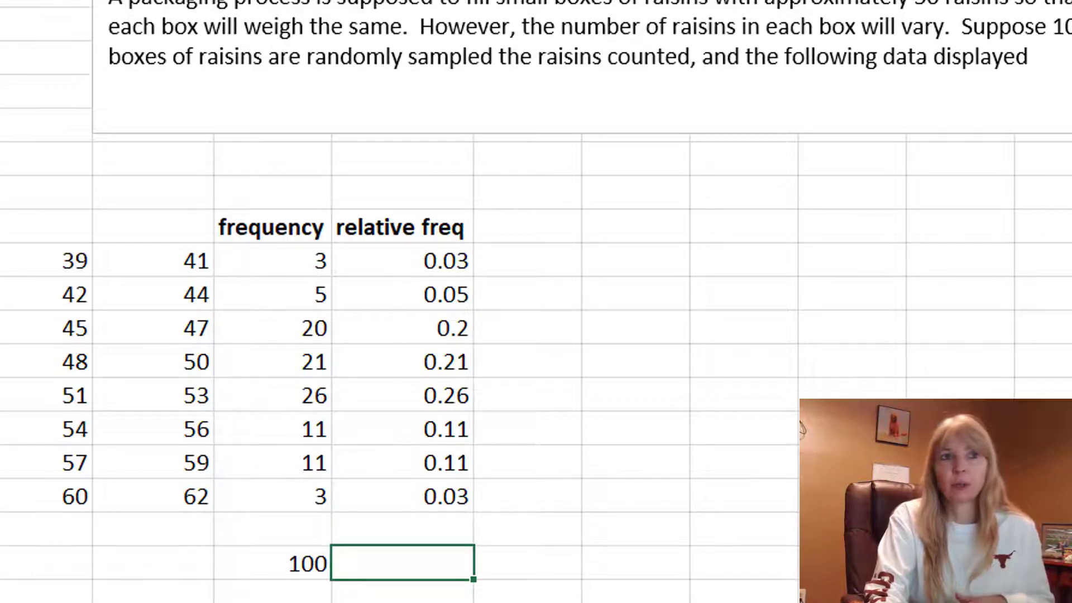
Check the total's SUM formula, then retitle the relative freq header to 'relative freq %'.
{"action": "double_click", "coordinate": [277, 564]}
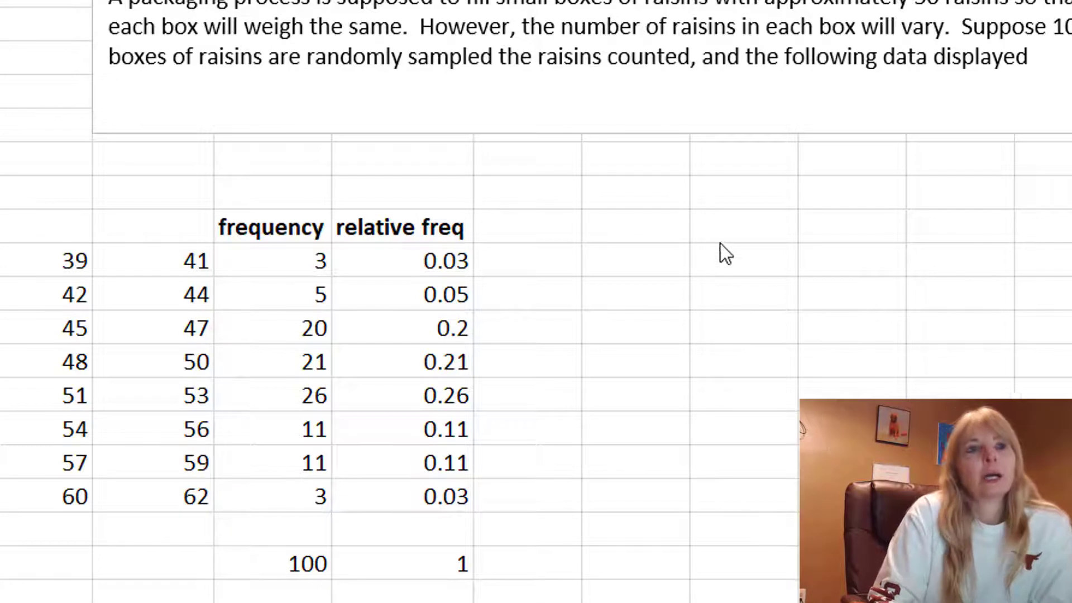
{"action": "left_click", "coordinate": [412, 228]}
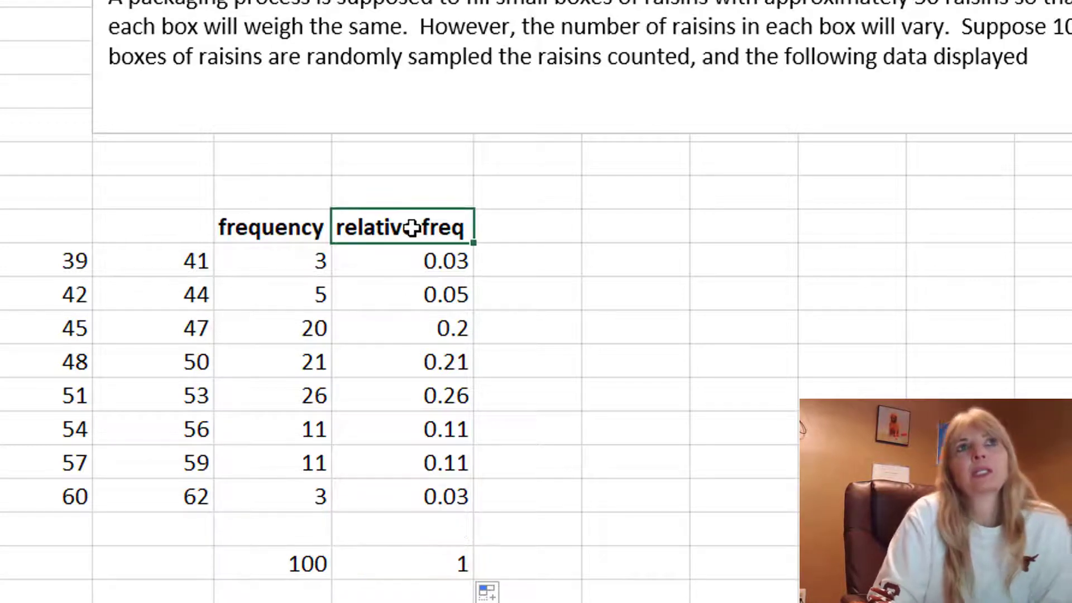
{"action": "double_click", "coordinate": [458, 233]}
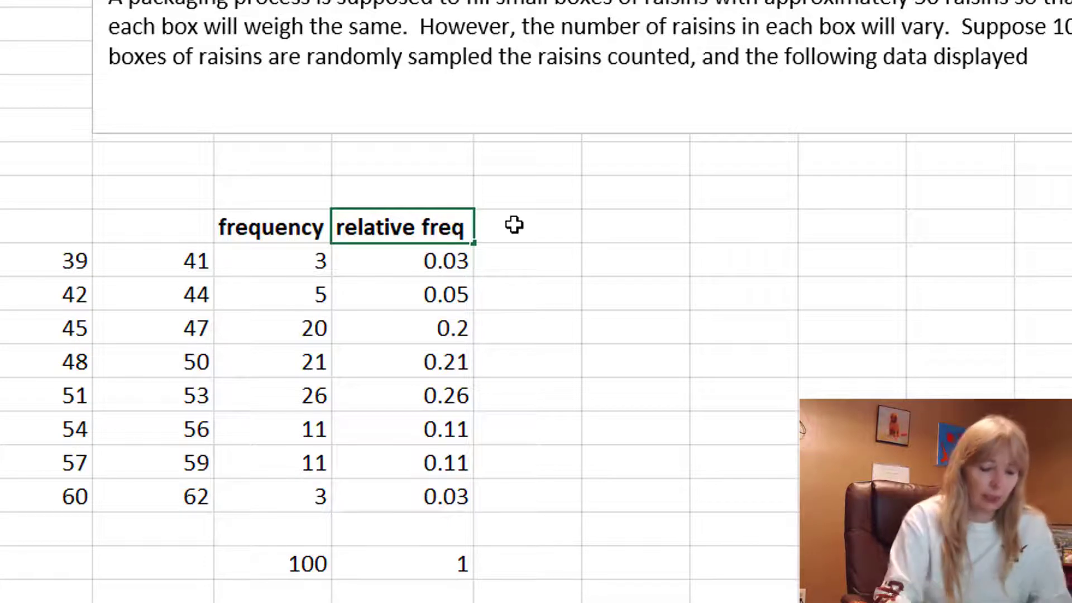
{"action": "key", "text": "Right"}
{"action": "type", "text": "%"}
{"action": "key", "text": "Return"}
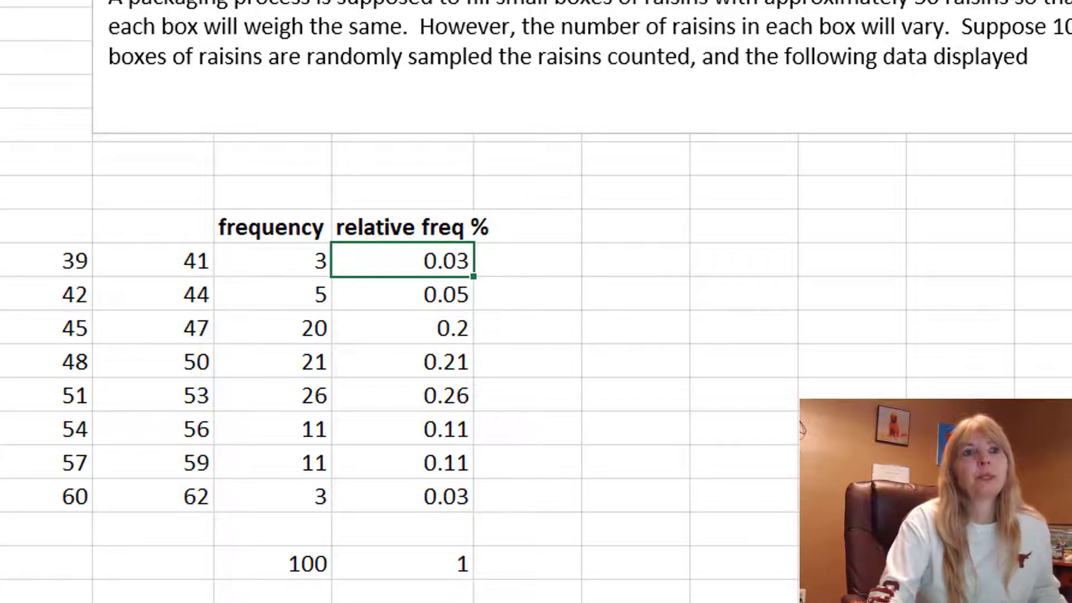
{"action": "key", "text": "alt+h"}
AutoFit the relative freq % column, then add a 'cumulative' header and AutoFit its column.
{"action": "key", "text": "o"}
{"action": "key", "text": "i"}
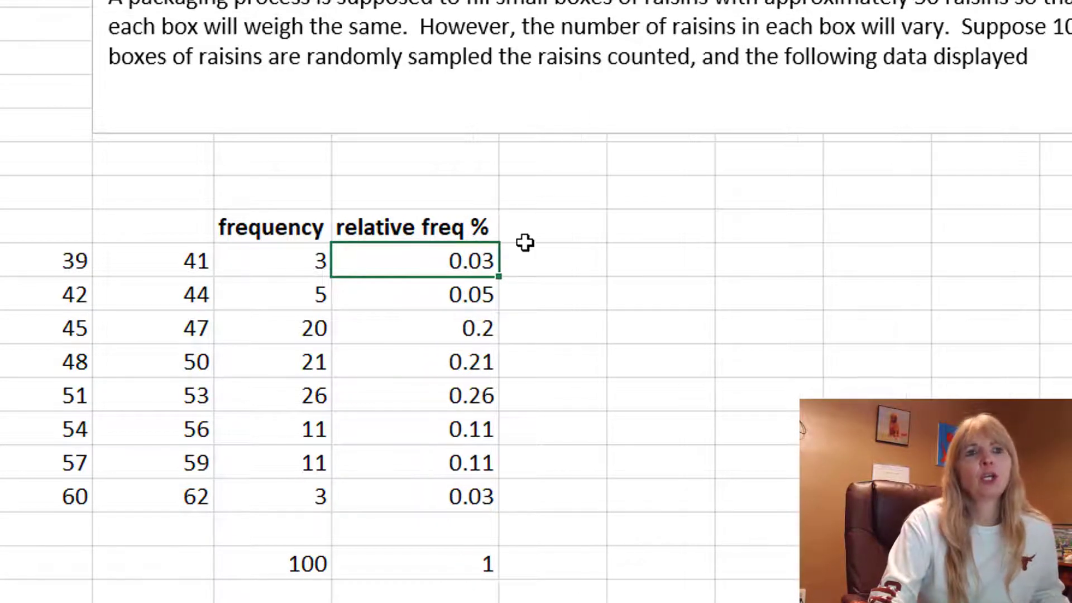
{"action": "left_click", "coordinate": [564, 227]}
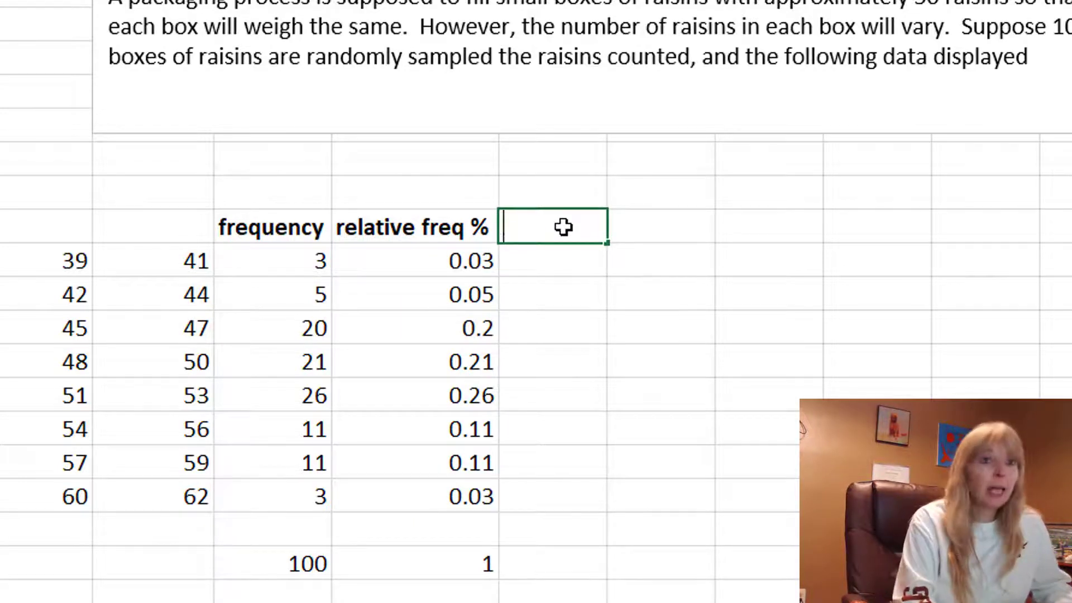
{"action": "type", "text": "cumulative"}
{"action": "key", "text": "Return"}
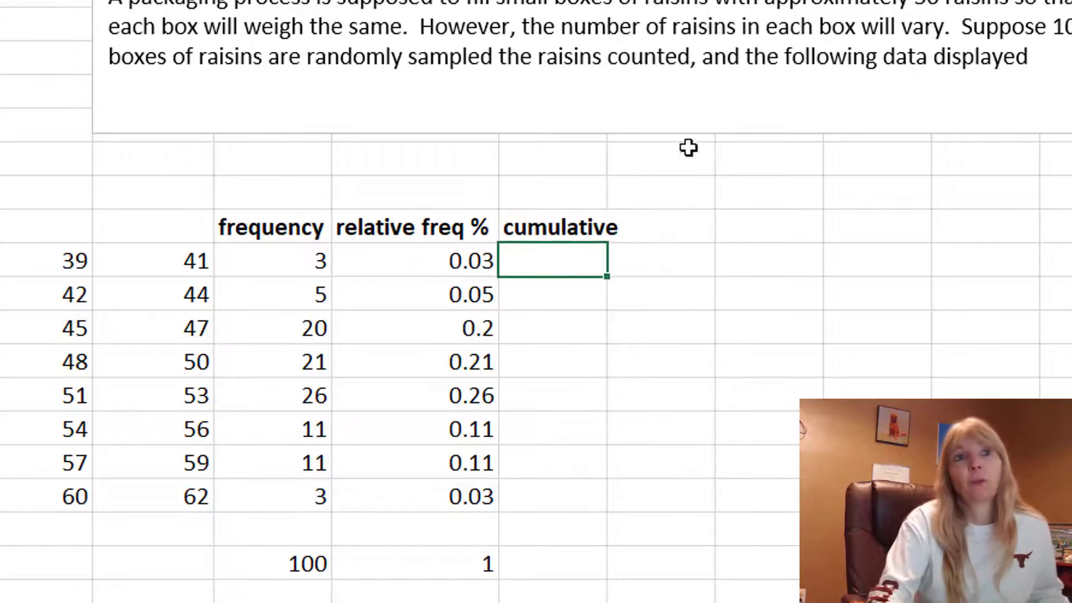
{"action": "key", "text": "alt+h"}
{"action": "key", "text": "o"}
{"action": "key", "text": "i"}
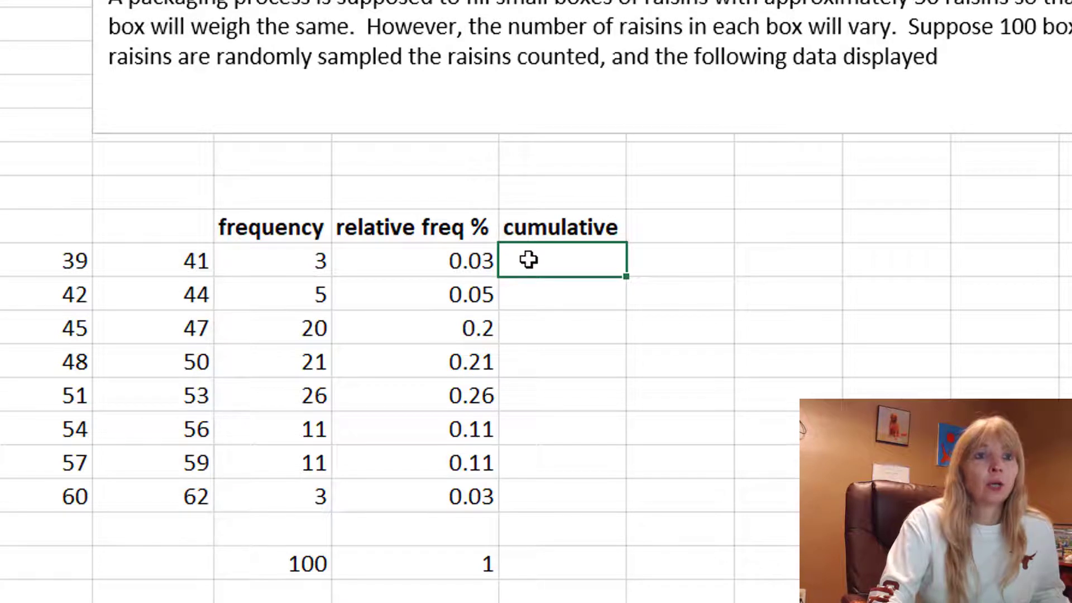
Enter =FREQUENCY($A$1:$A$100,F10) for the first class and fill it down all classes.
{"action": "type", "text": "=FR"}
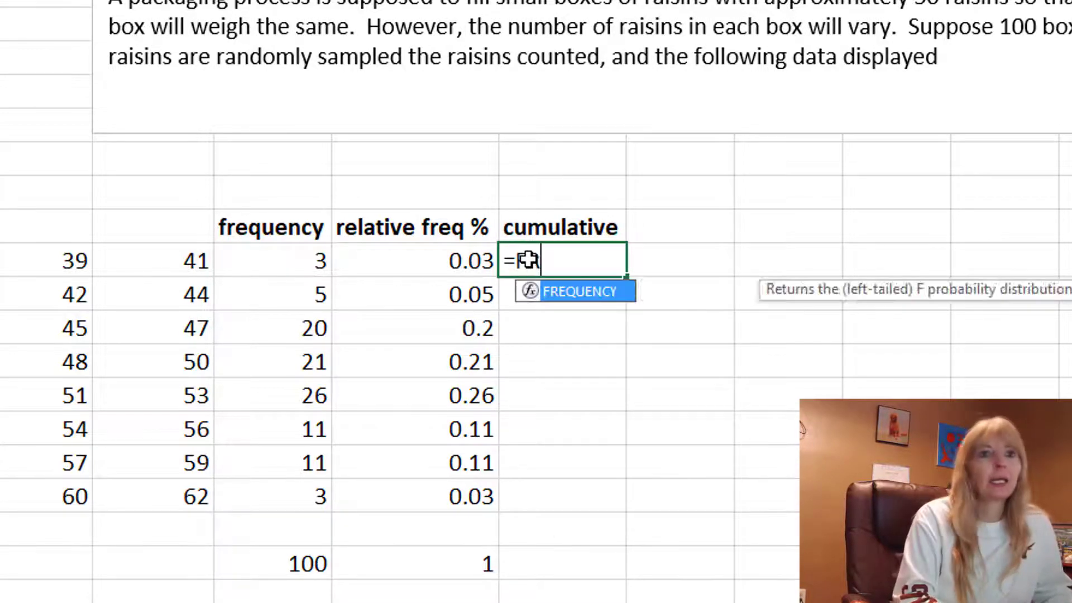
{"action": "type", "text": "EQUENCY("}
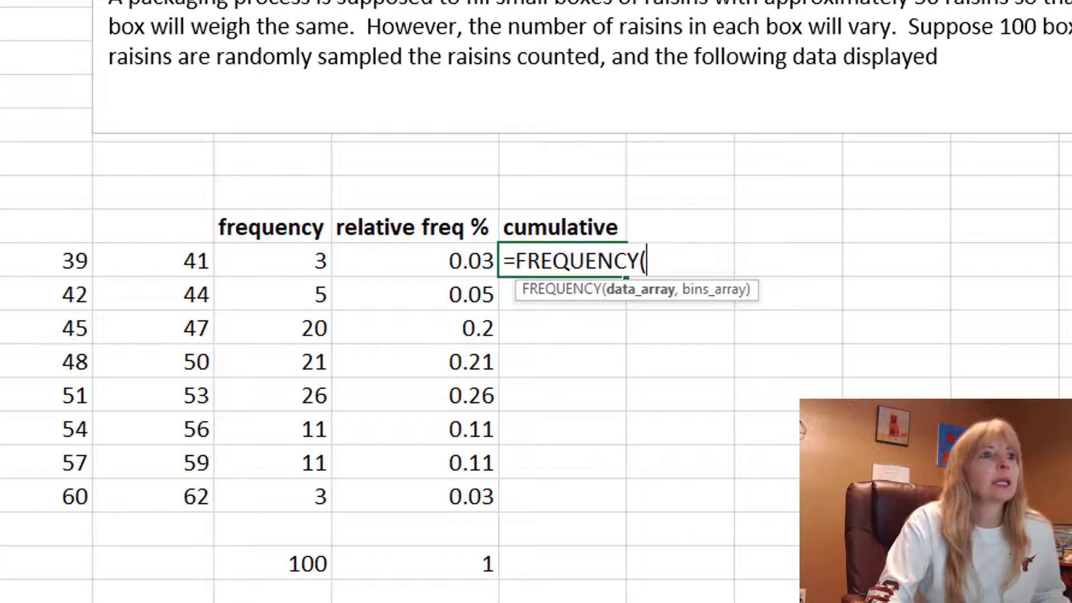
{"action": "key", "text": "ctrl+Home"}
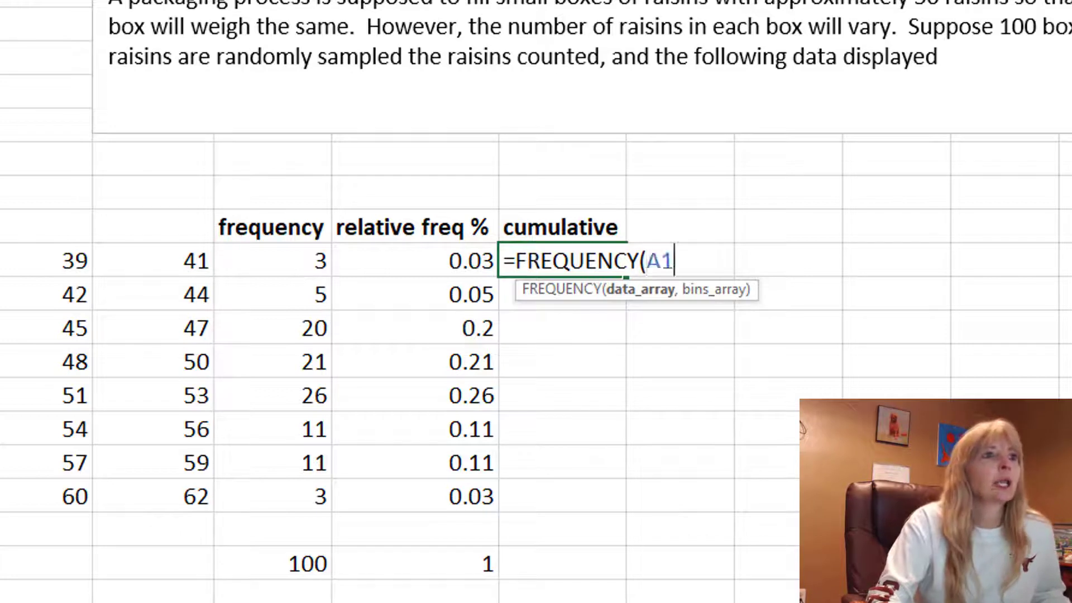
{"action": "key", "text": "ctrl+shift+Down"}
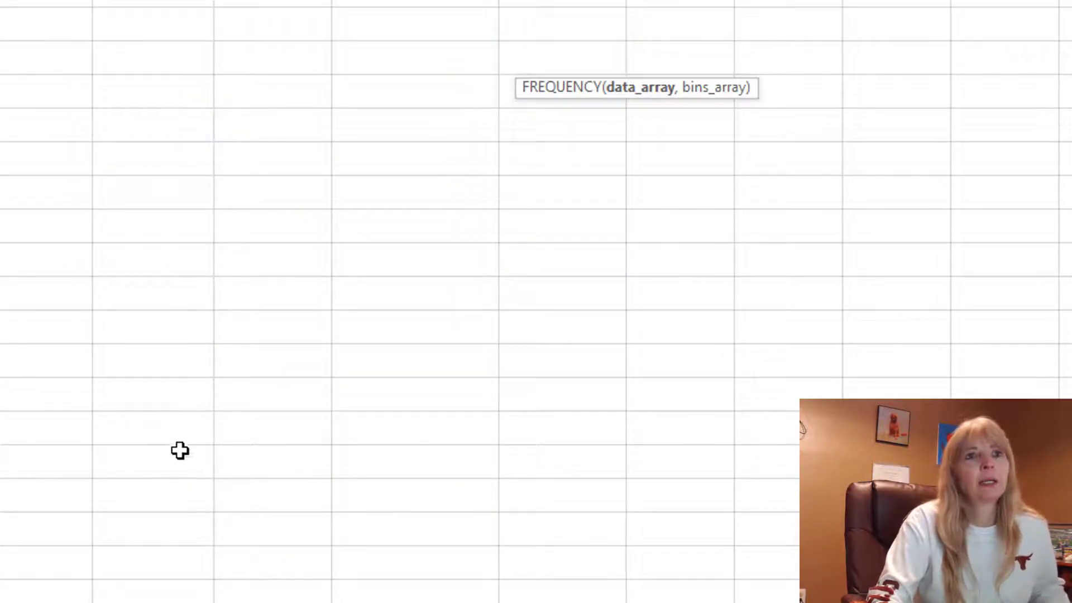
{"action": "scroll", "coordinate": [180, 450], "scroll_direction": "up", "scroll_amount": 10}
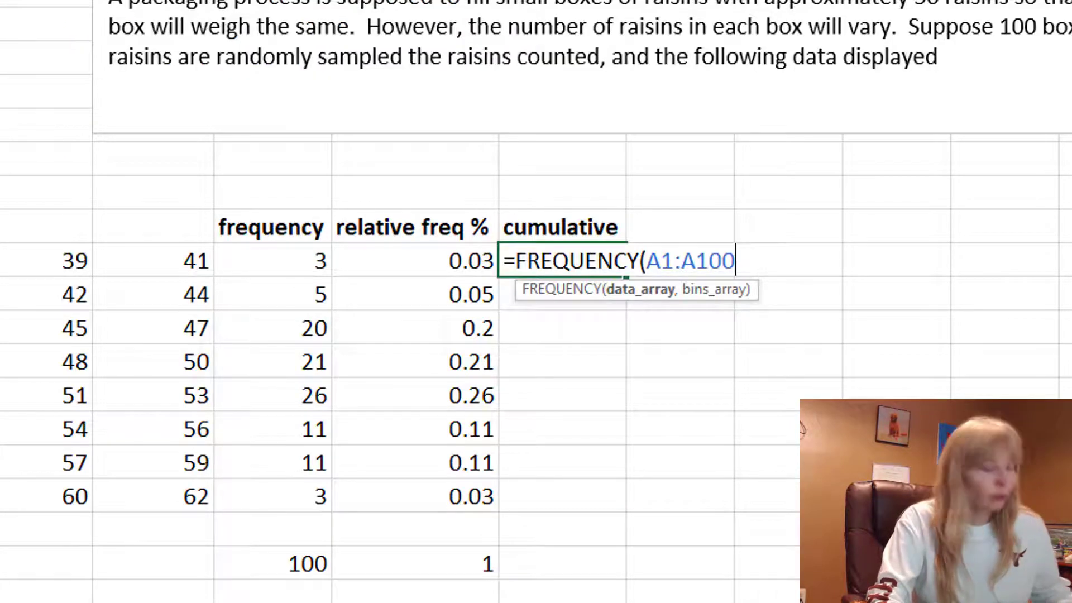
{"action": "key", "text": "F4"}
{"action": "type", "text": ","}
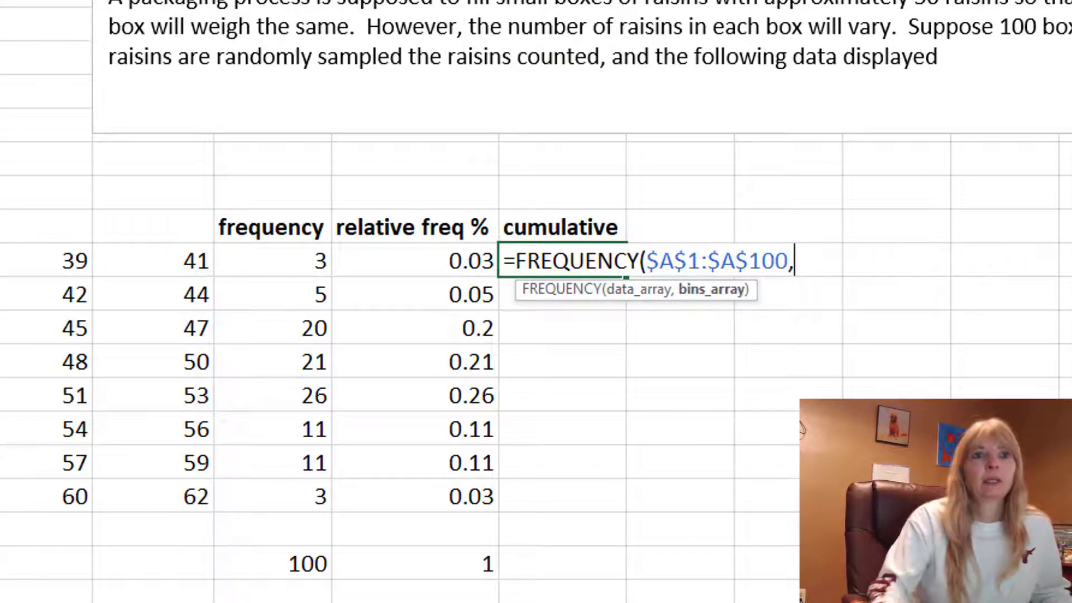
{"action": "left_click", "coordinate": [163, 249]}
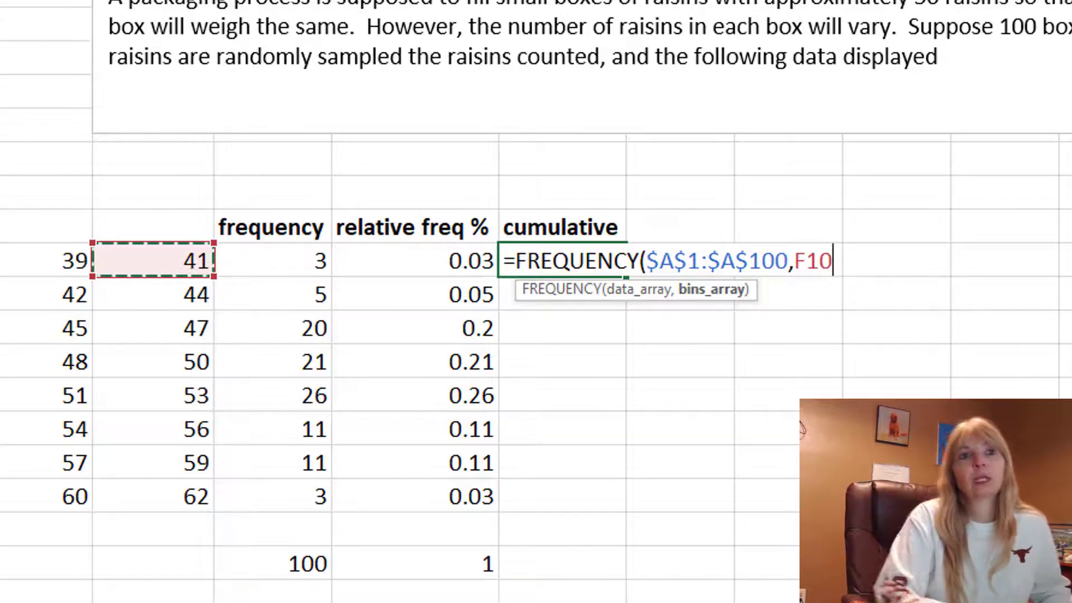
{"action": "type", "text": ")"}
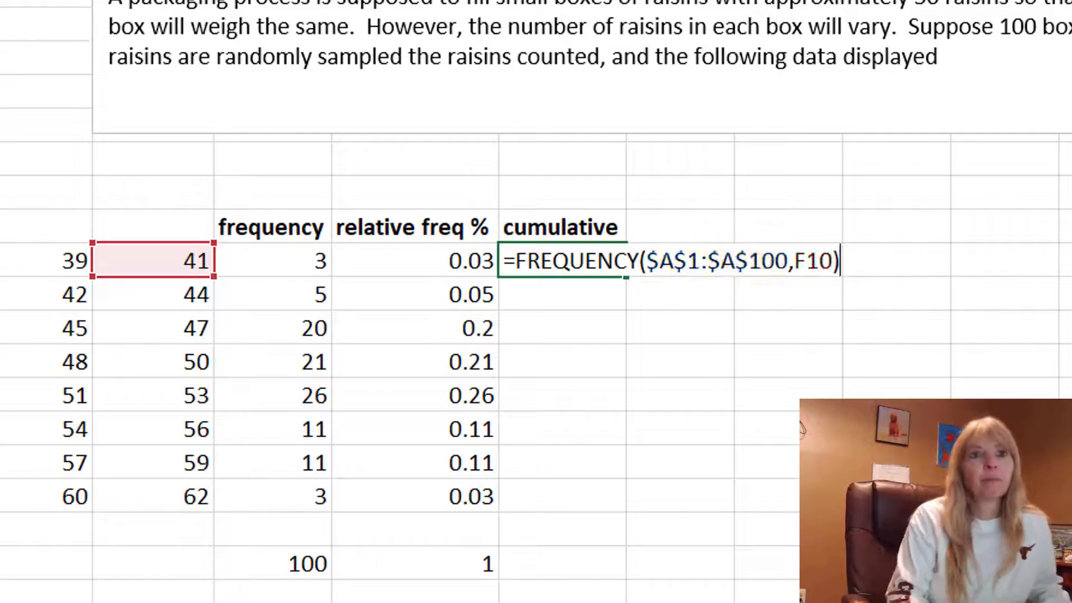
{"action": "key", "text": "Return"}
{"action": "left_click", "coordinate": [582, 251]}
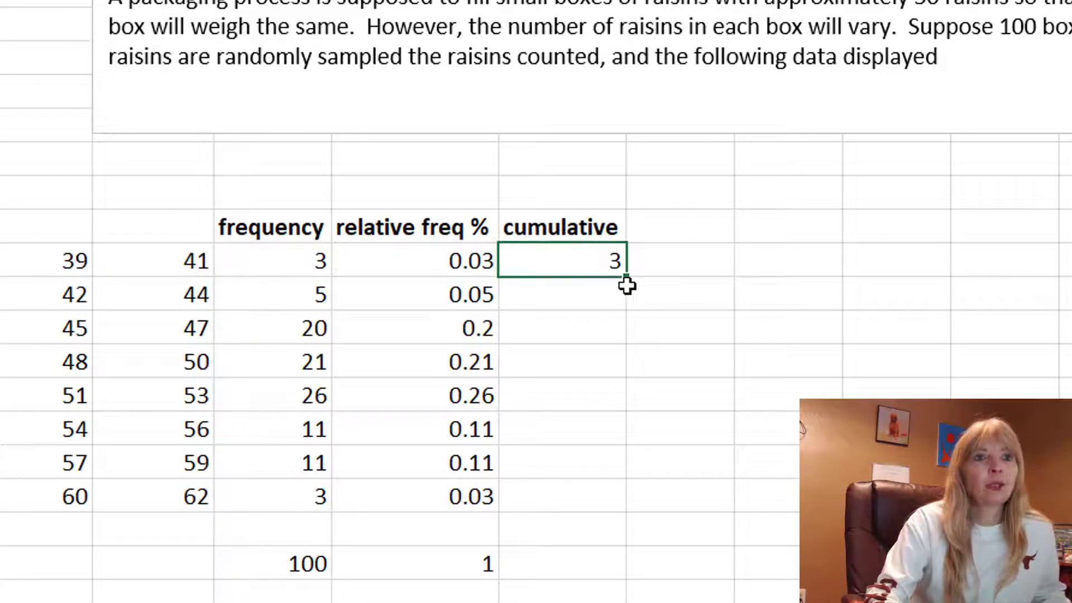
{"action": "left_click_drag", "start_coordinate": [625, 278], "coordinate": [605, 509]}
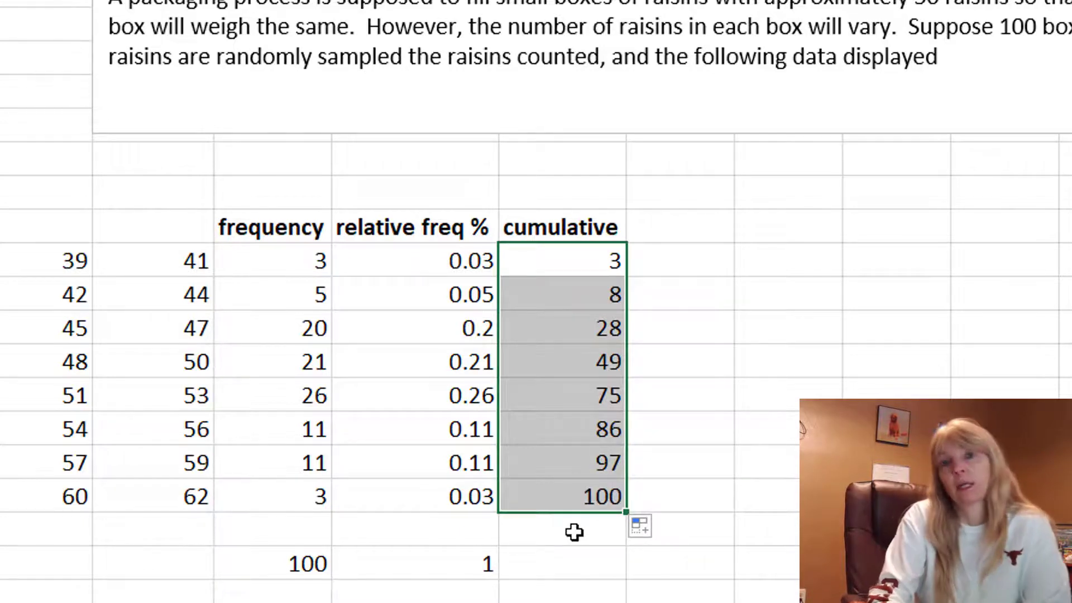
Add a 'cumulative %' header and AutoFit its column to fit.
{"action": "left_click", "coordinate": [649, 228]}
{"action": "type", "text": "c"}
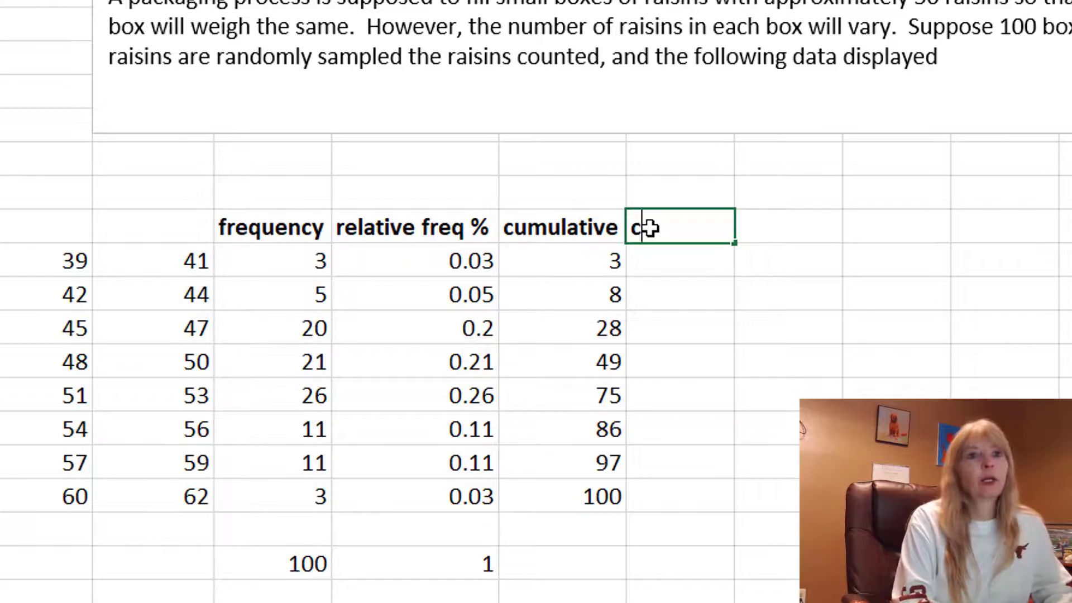
{"action": "type", "text": "umulative "}
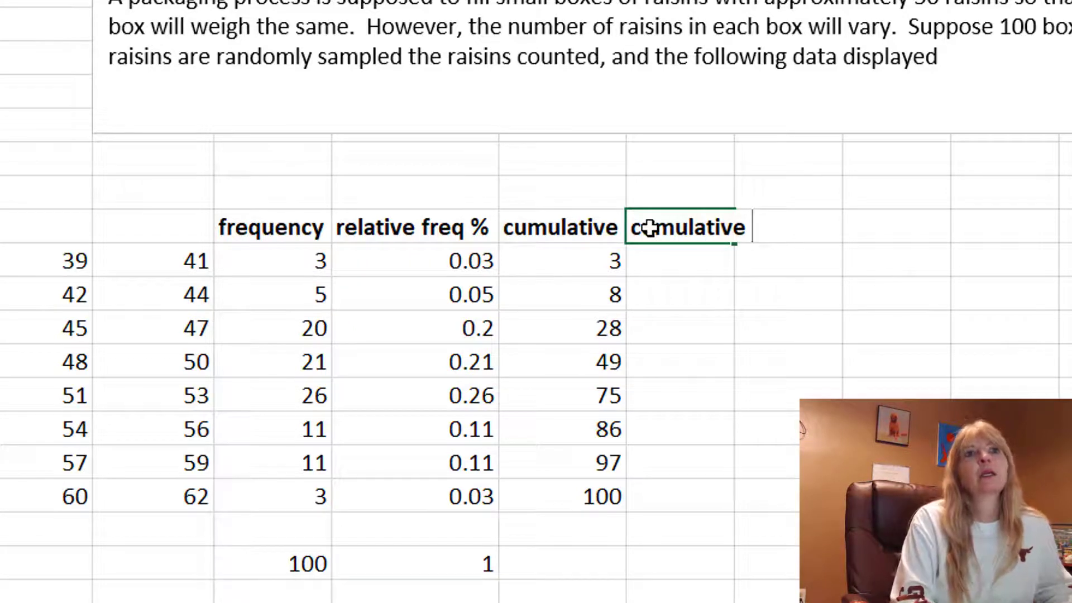
{"action": "type", "text": "%"}
{"action": "key", "text": "Return"}
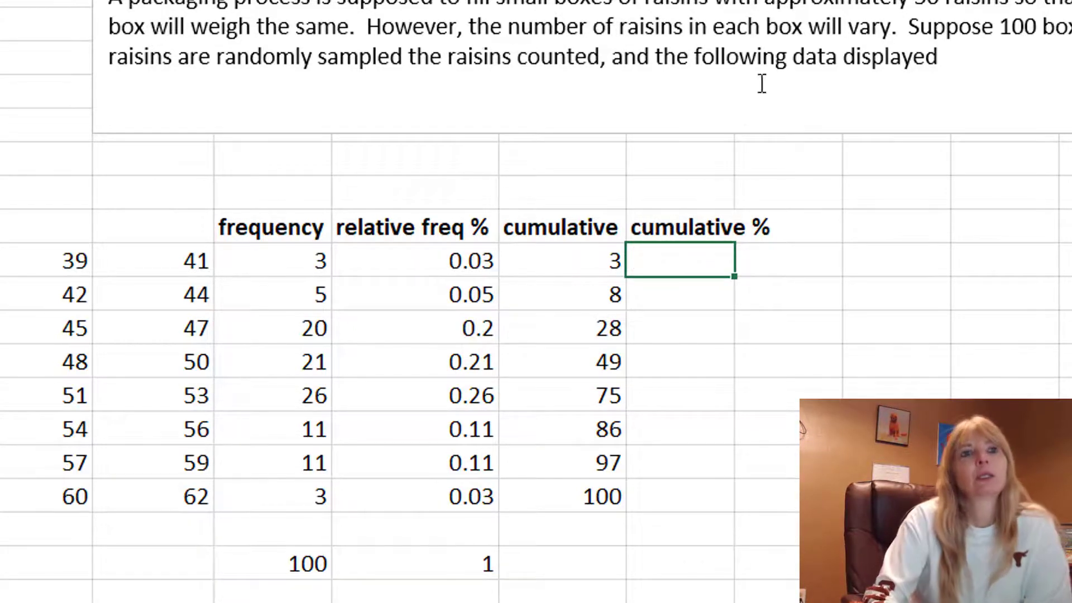
{"action": "key", "text": "alt+h"}
{"action": "key", "text": "o"}
{"action": "key", "text": "i"}
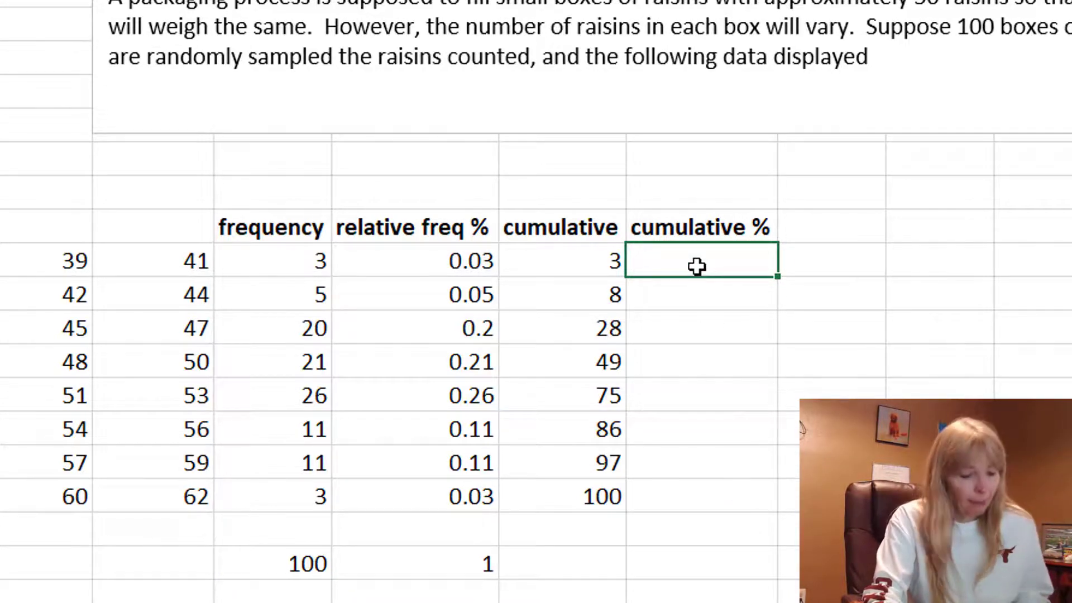
Divide each cumulative count by the absolute total of 100, filling the formula down all classes.
{"action": "type", "text": "="}
{"action": "left_click", "coordinate": [594, 271]}
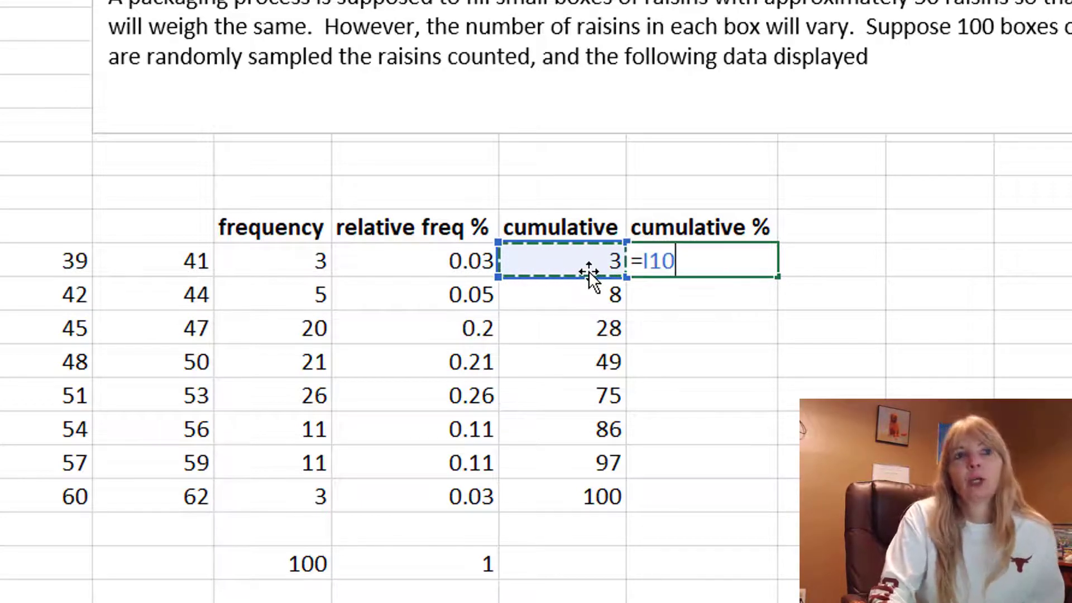
{"action": "type", "text": "/"}
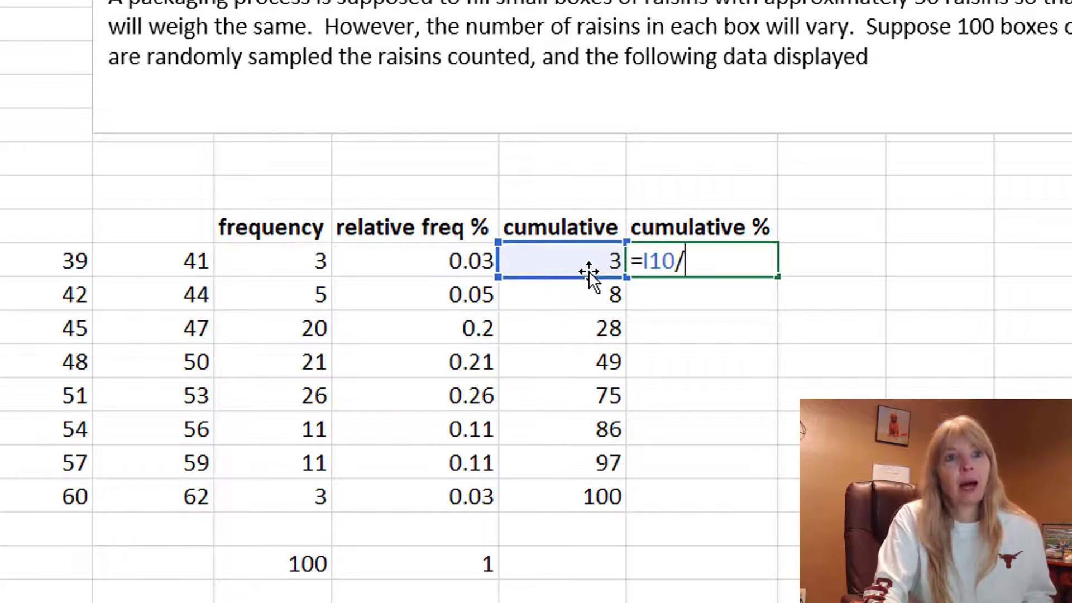
{"action": "left_click", "coordinate": [277, 567]}
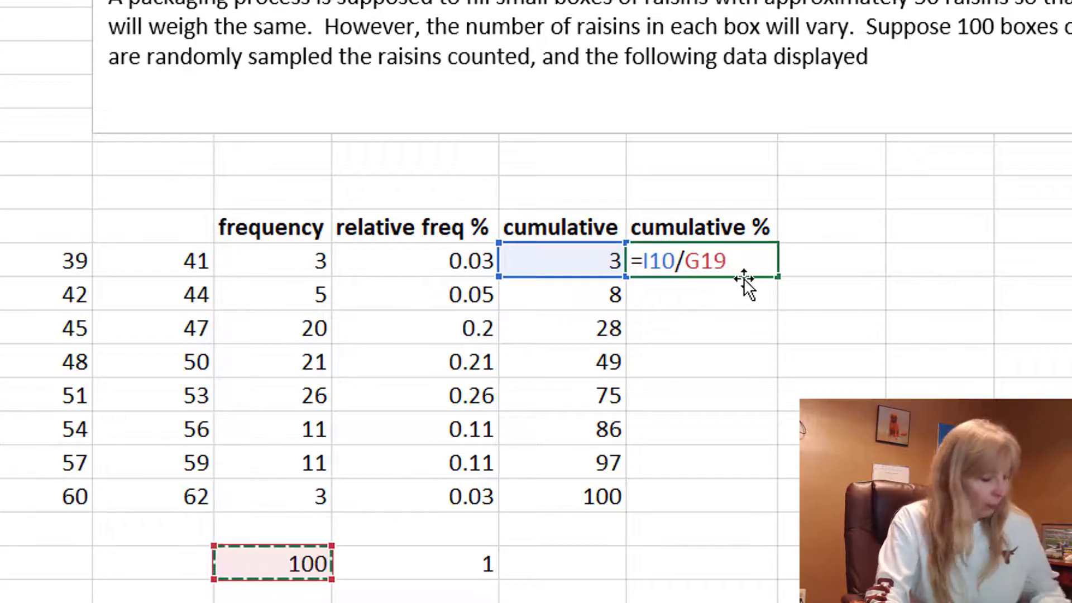
{"action": "key", "text": "F4"}
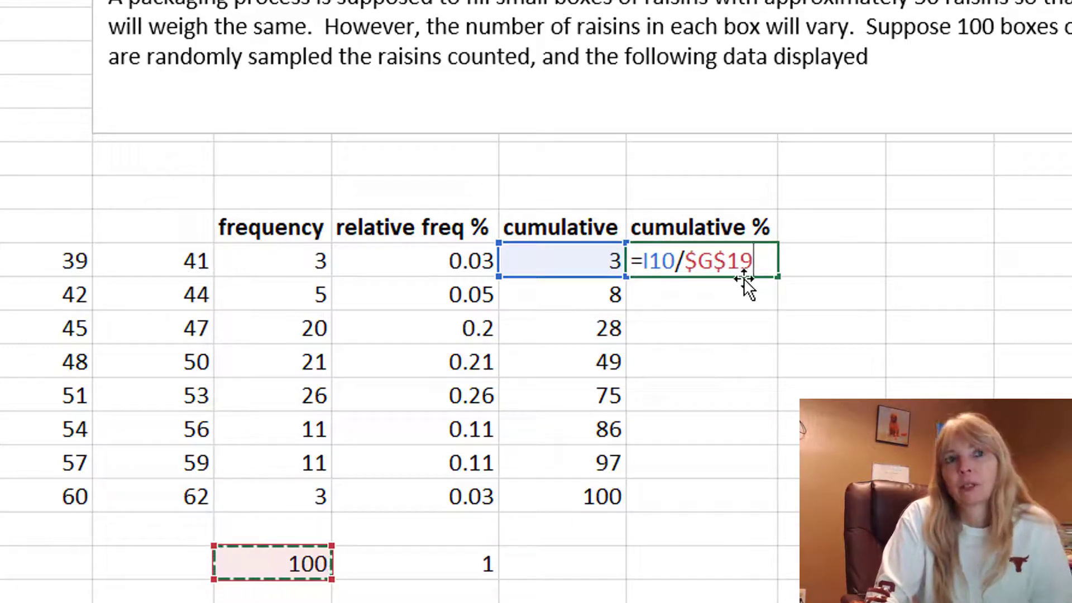
{"action": "key", "text": "Return"}
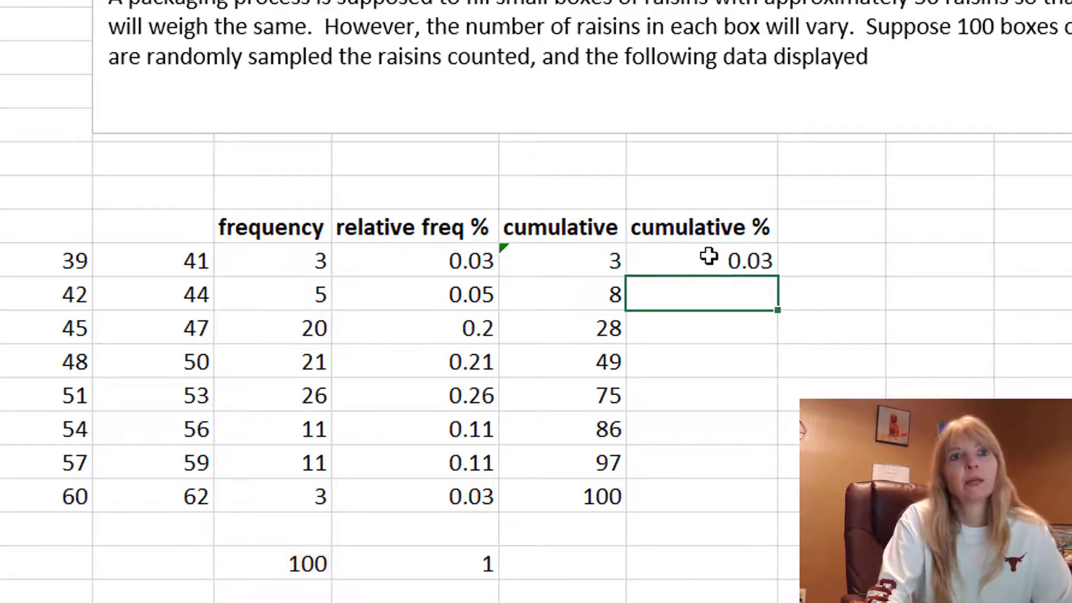
{"action": "left_click", "coordinate": [720, 261]}
{"action": "left_click_drag", "start_coordinate": [781, 280], "coordinate": [735, 513]}
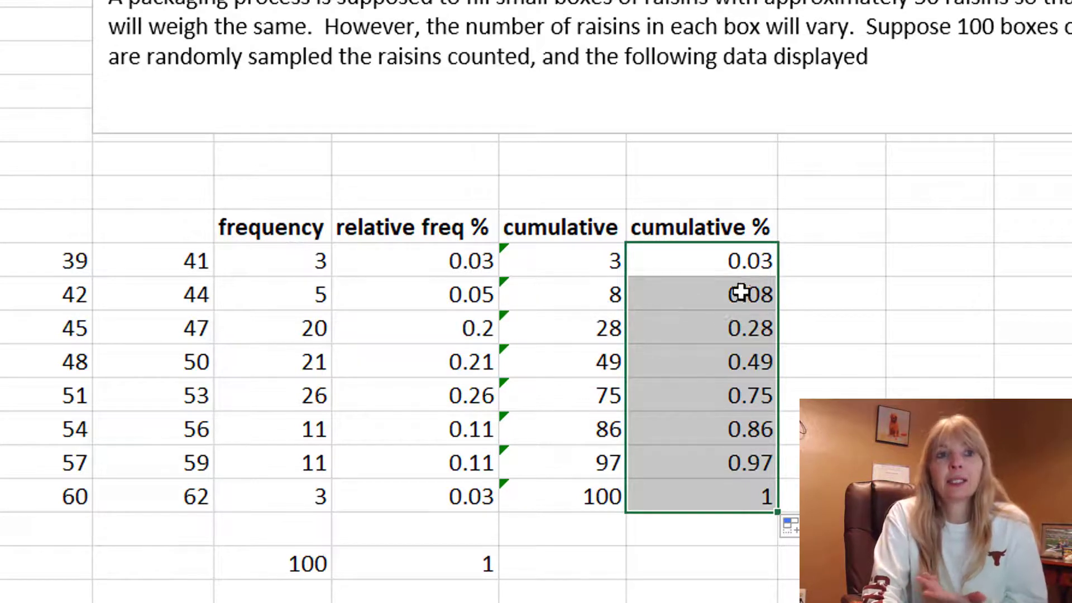
{"action": "left_click", "coordinate": [743, 267]}
{"action": "left_click", "coordinate": [736, 295]}
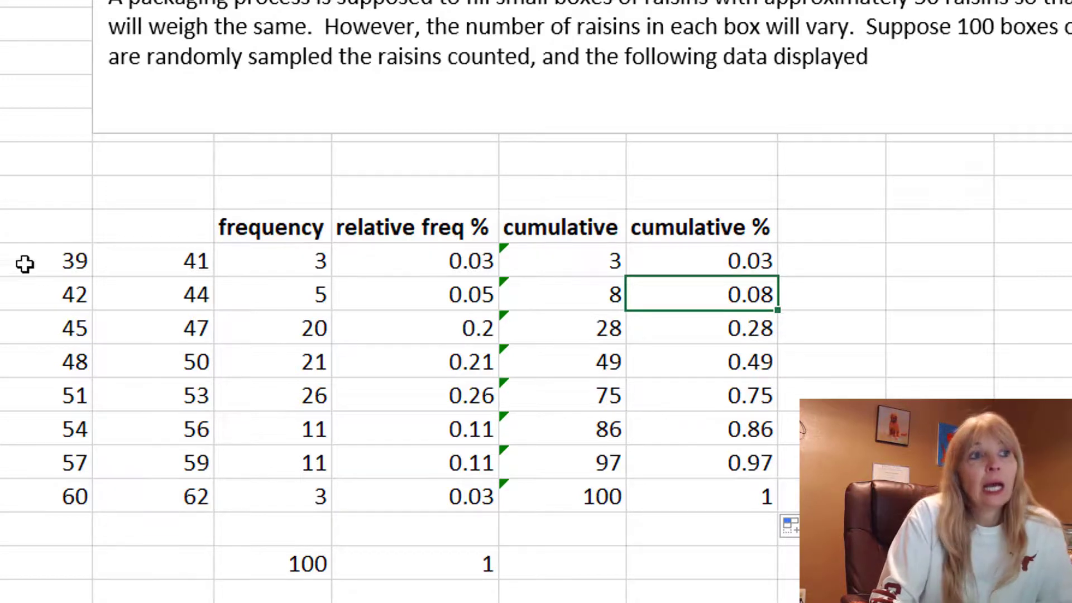
Apply All Borders to the whole frequency table, from class limits through cumulative %.
{"action": "left_click_drag", "start_coordinate": [5, 229], "coordinate": [184, 229]}
{"action": "left_click_drag", "start_coordinate": [305, 241], "coordinate": [740, 498]}
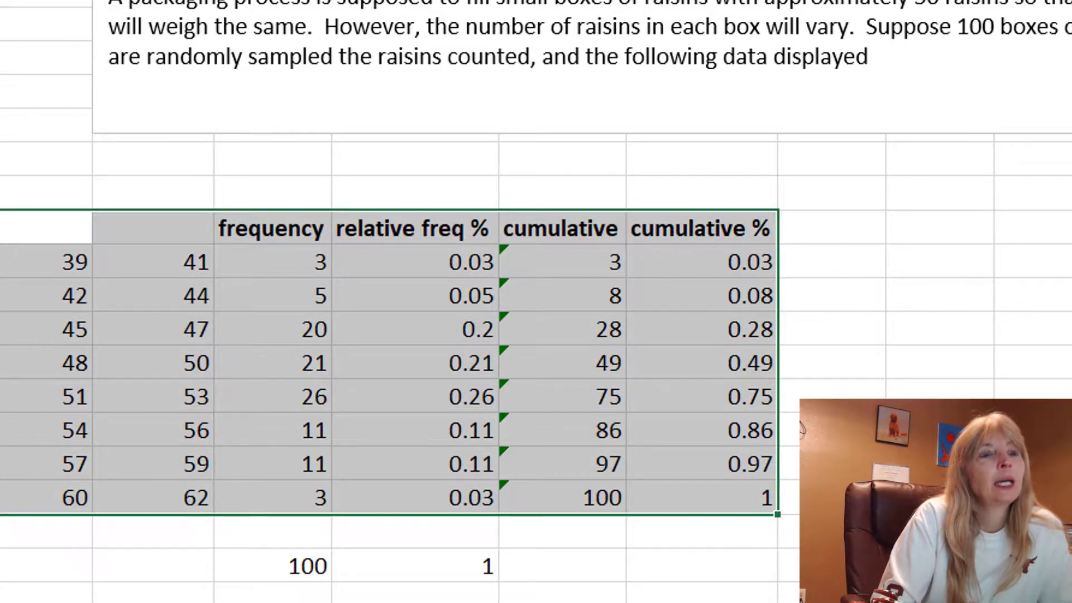
{"action": "key", "text": "alt+h"}
{"action": "key", "text": "b"}
{"action": "key", "text": "a"}
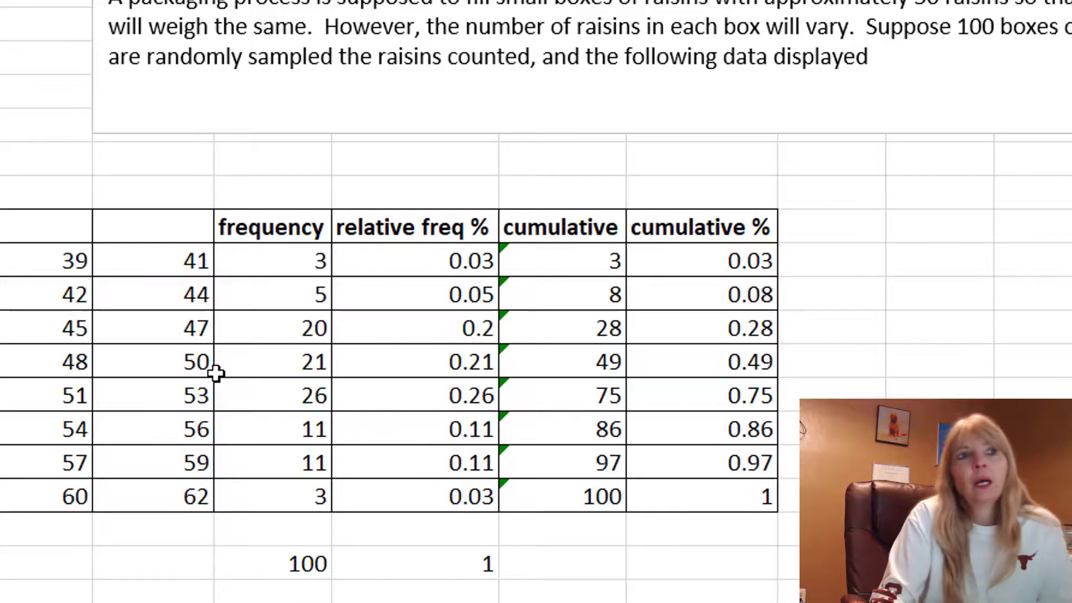